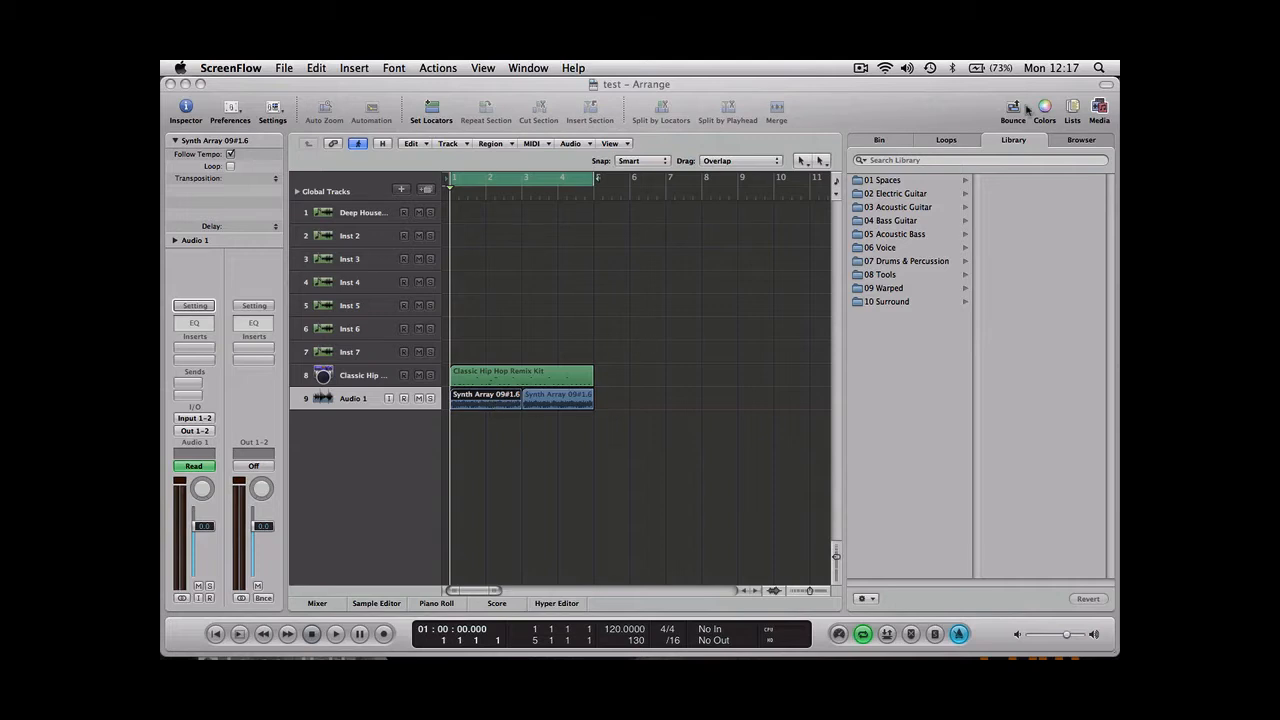
Filter the loop library to Country loops and look over the available media sources.
left_click(948, 142)
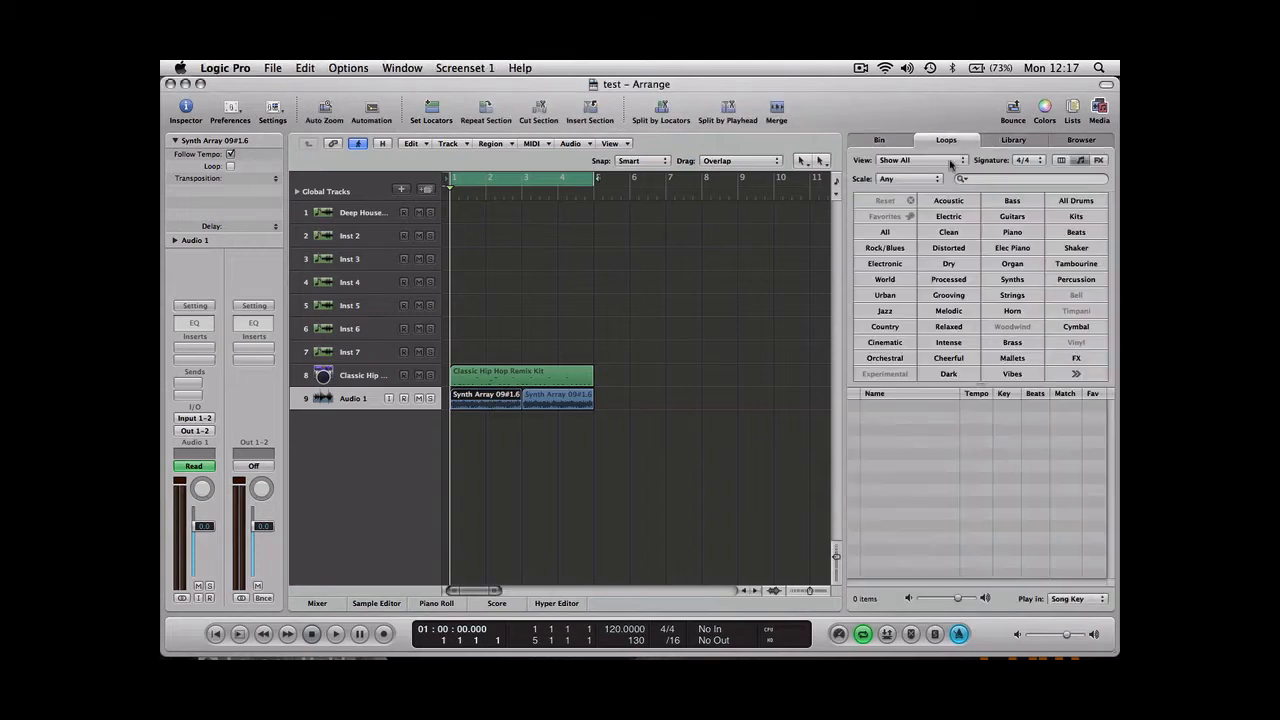
left_click(912, 326)
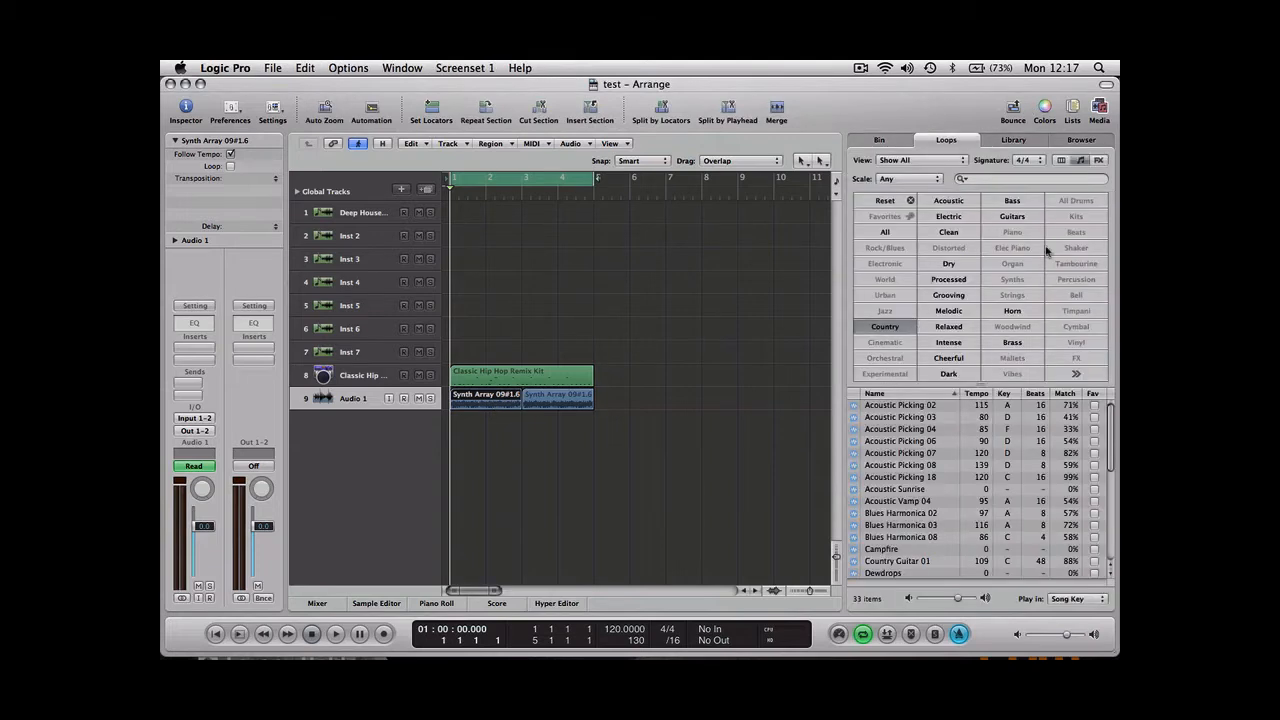
left_click(1016, 143)
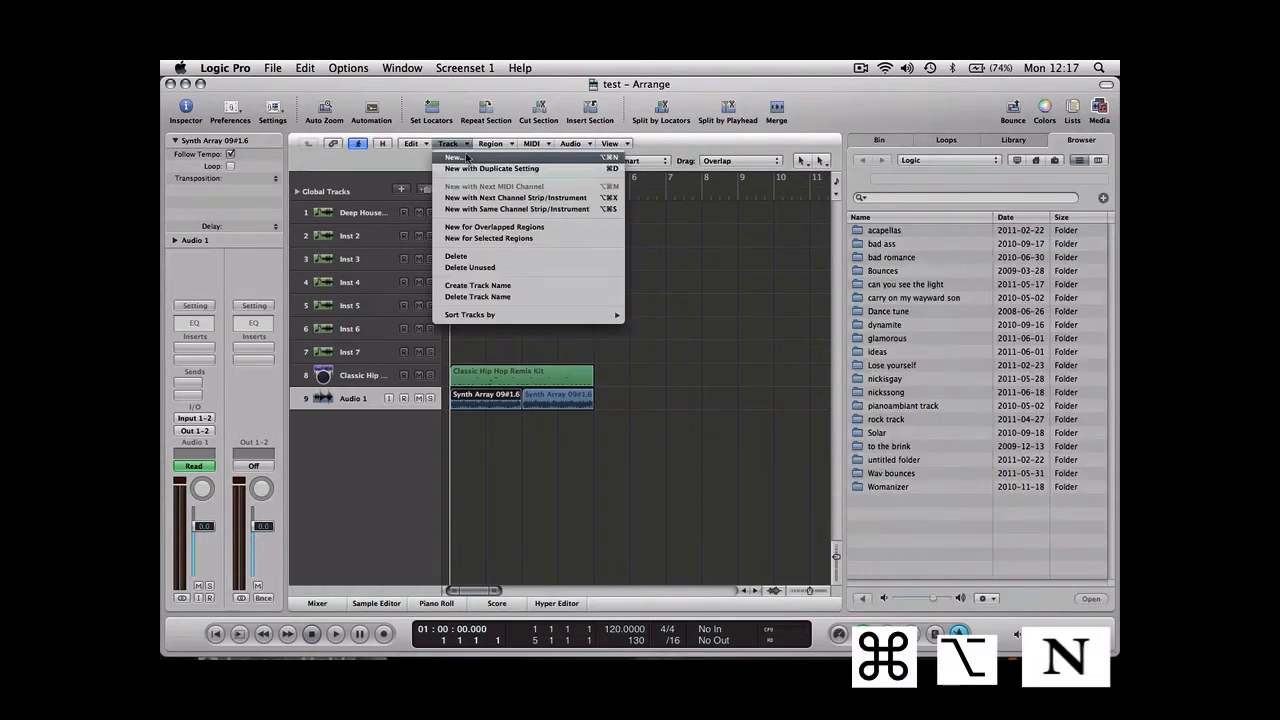
Create one new mono audio track with Input 1 and Output 1-2.
left_click(466, 158)
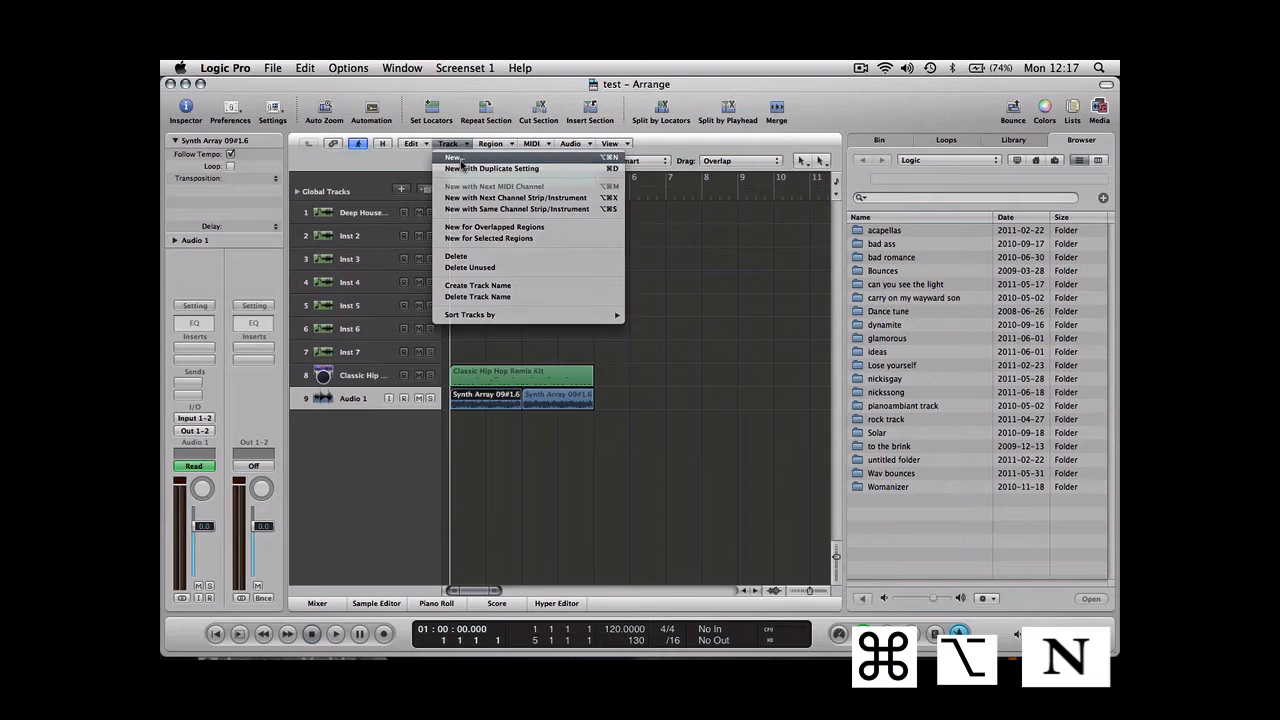
left_click(559, 140)
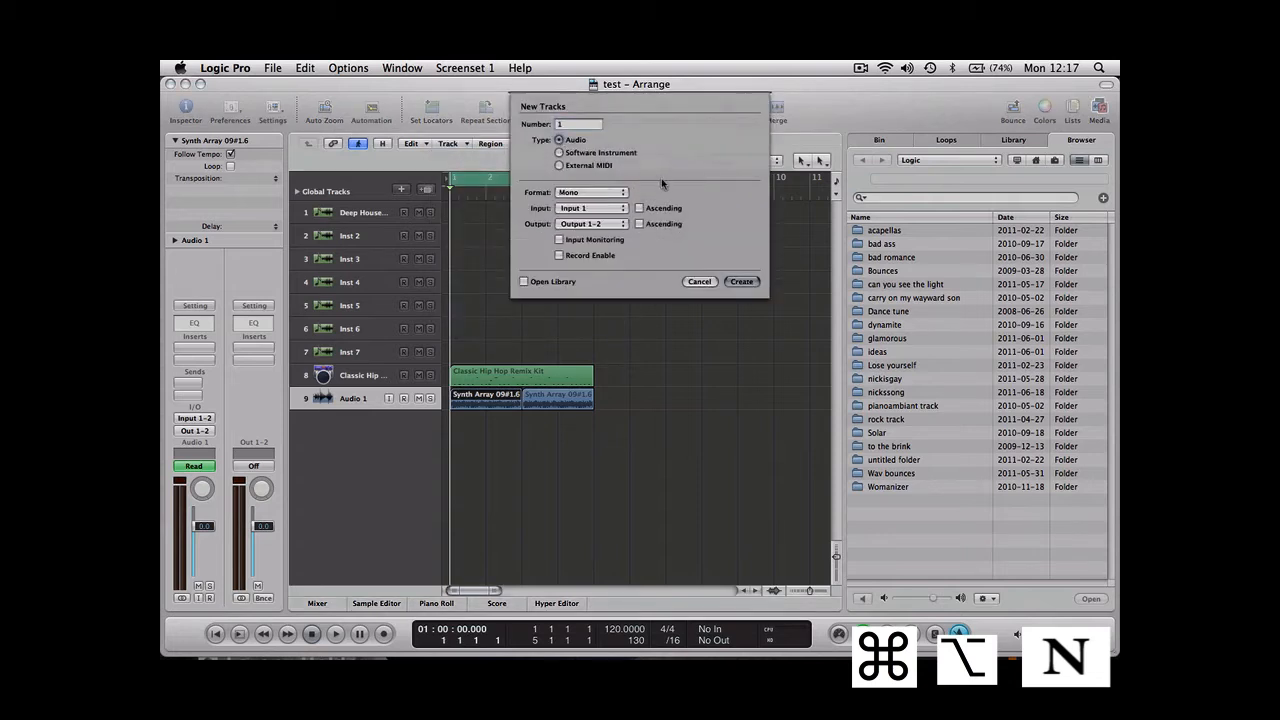
left_click(740, 282)
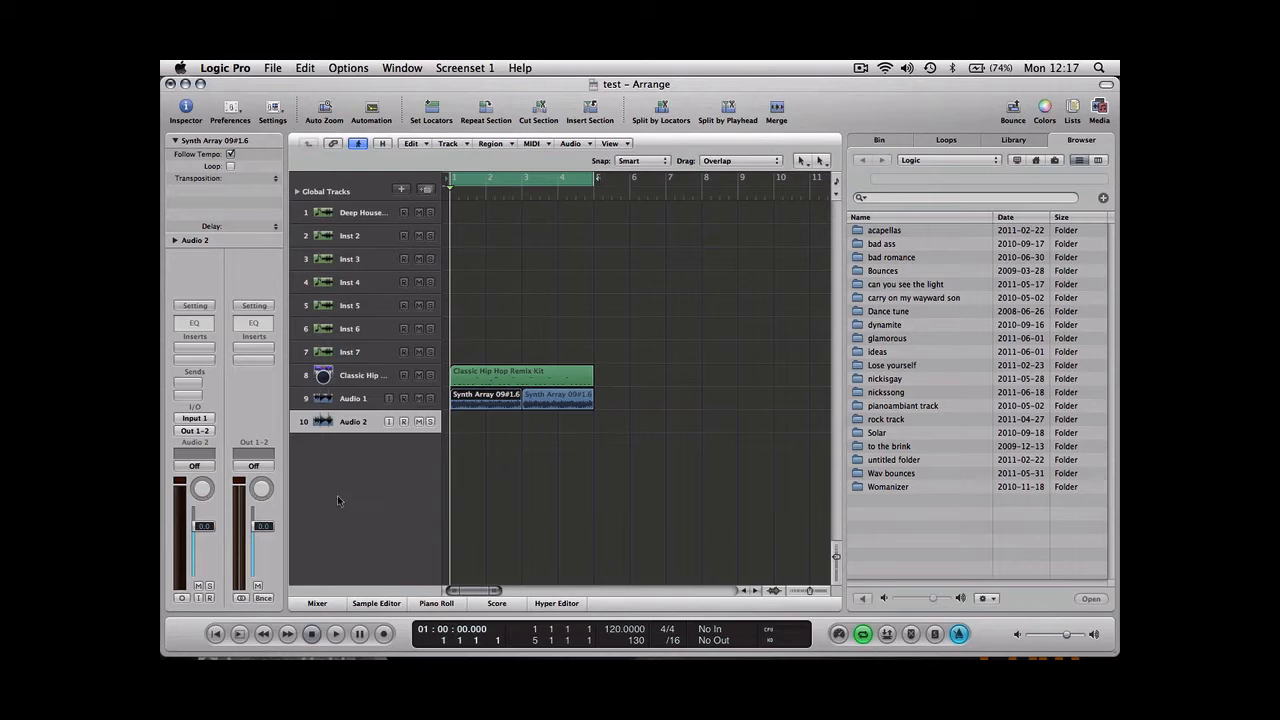
Switch to Finder, add freeze2.wav to the Audio 2 track at bar 1, and close the Finder window.
left_click(392, 628)
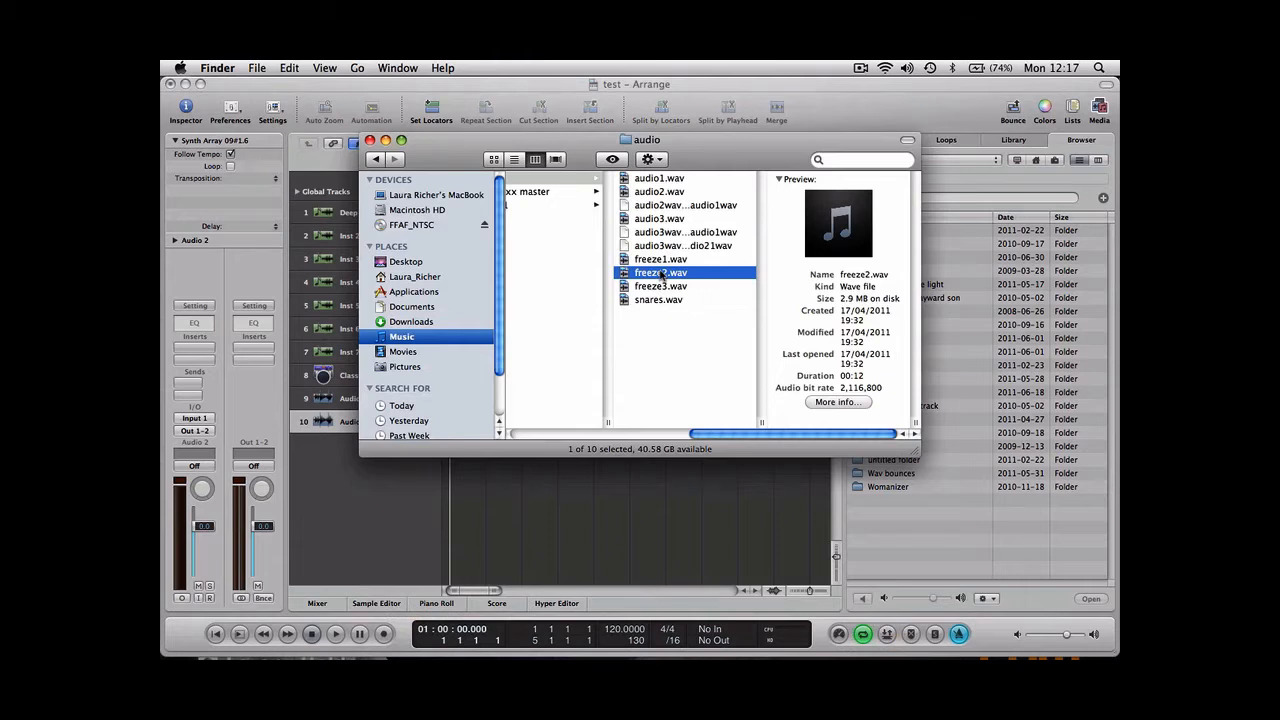
left_click_drag(702, 139, 912, 65)
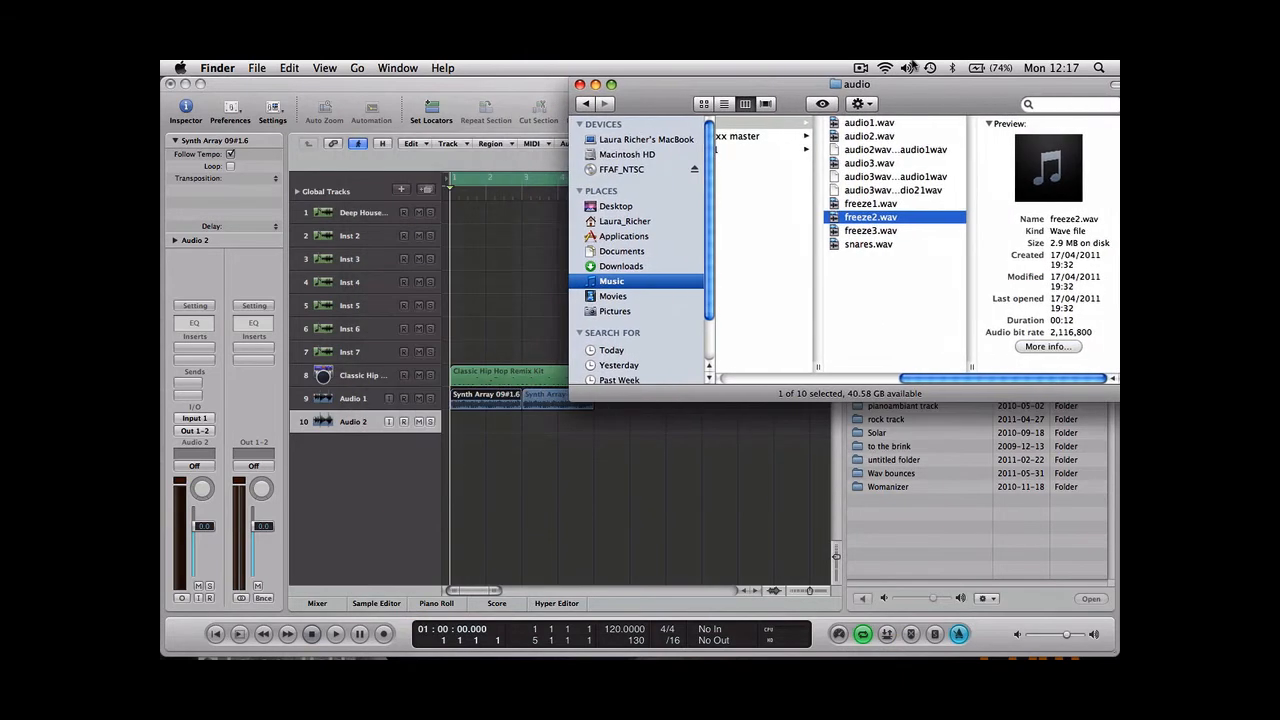
left_click_drag(840, 224, 458, 424)
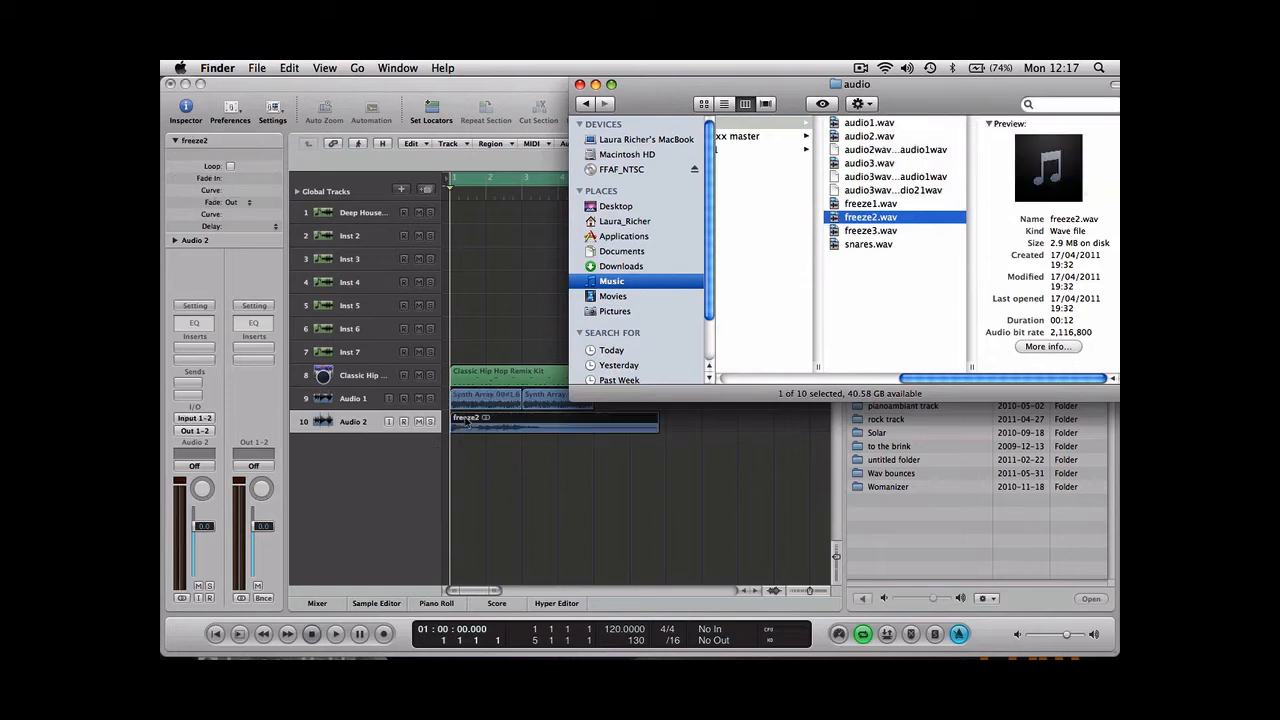
left_click(579, 84)
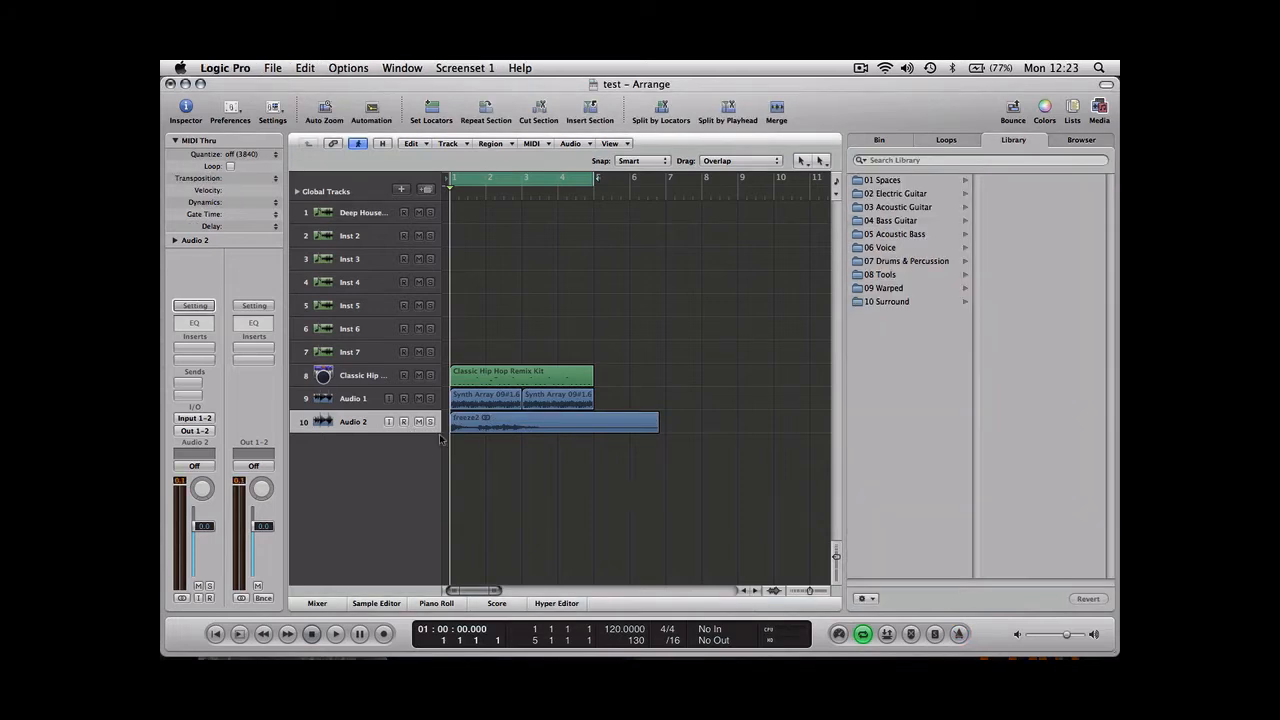
Solo the Audio 2 track and play the arrangement to hear the freeze2 region, then stop playback.
key("space")
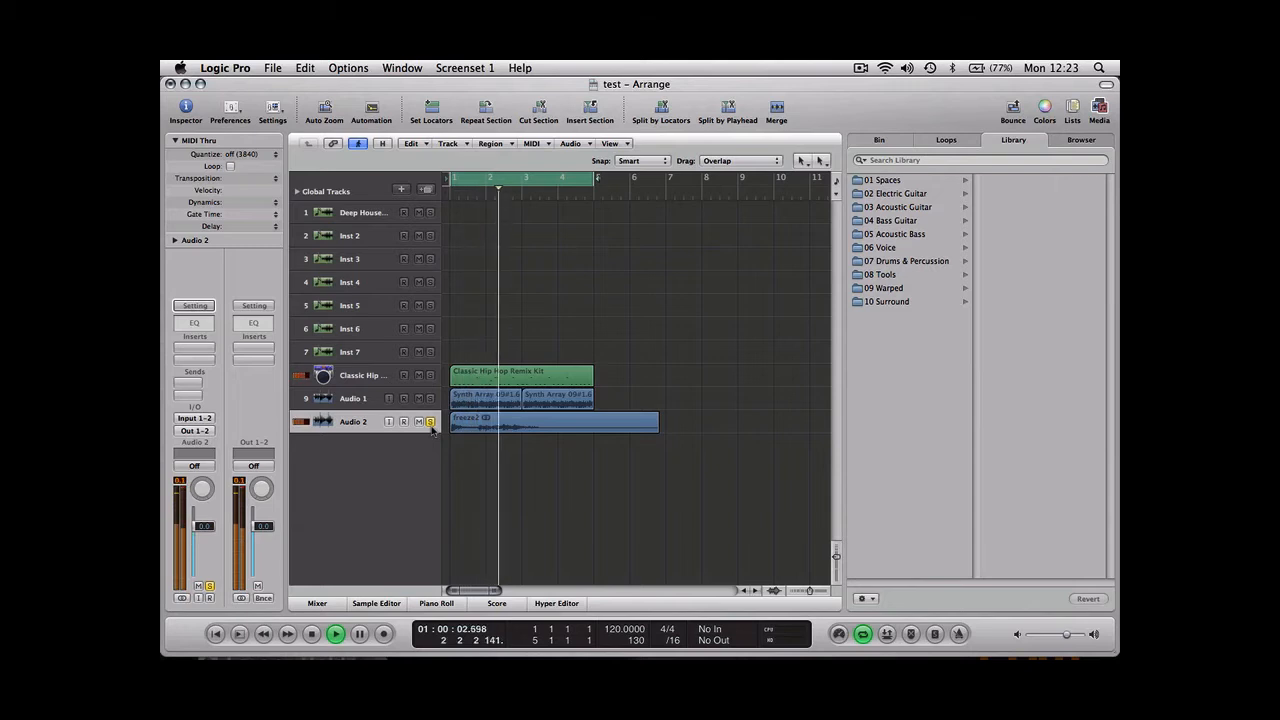
key("space")
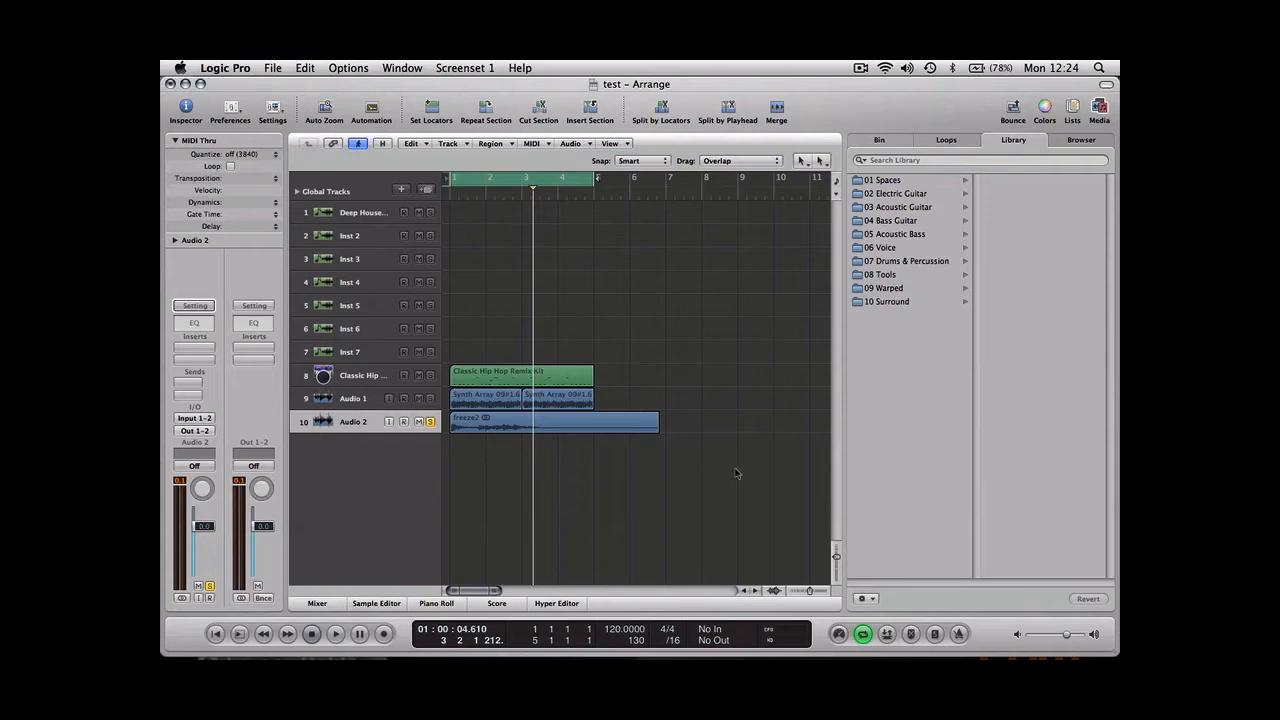
Open the freeze2 region in the Sample Editor and normalize its audio.
double_click(488, 429)
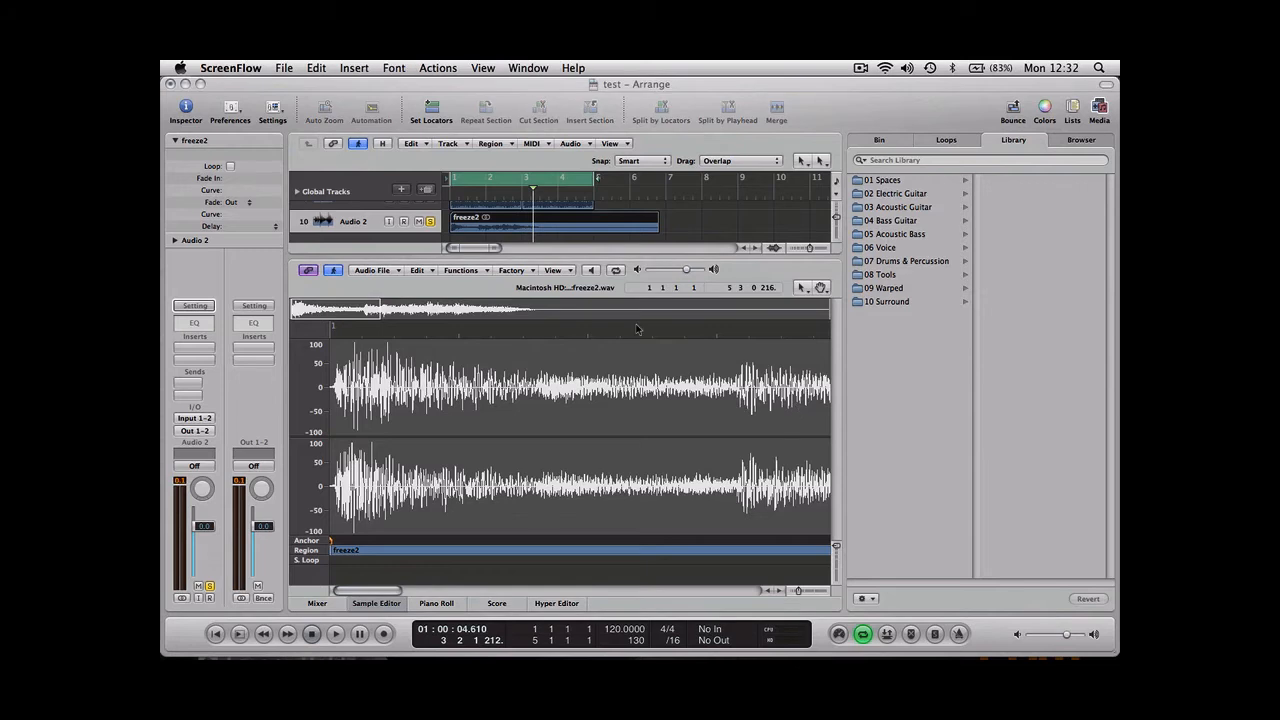
left_click(484, 271)
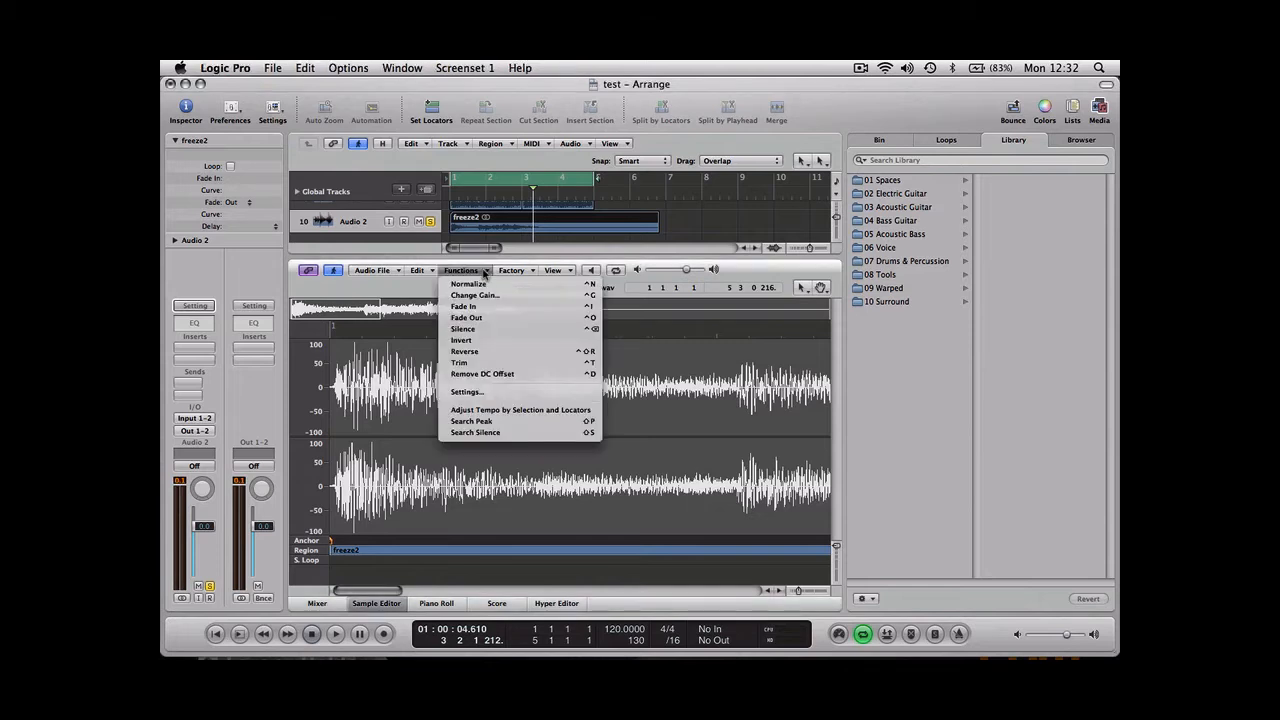
key("ctrl+super+n")
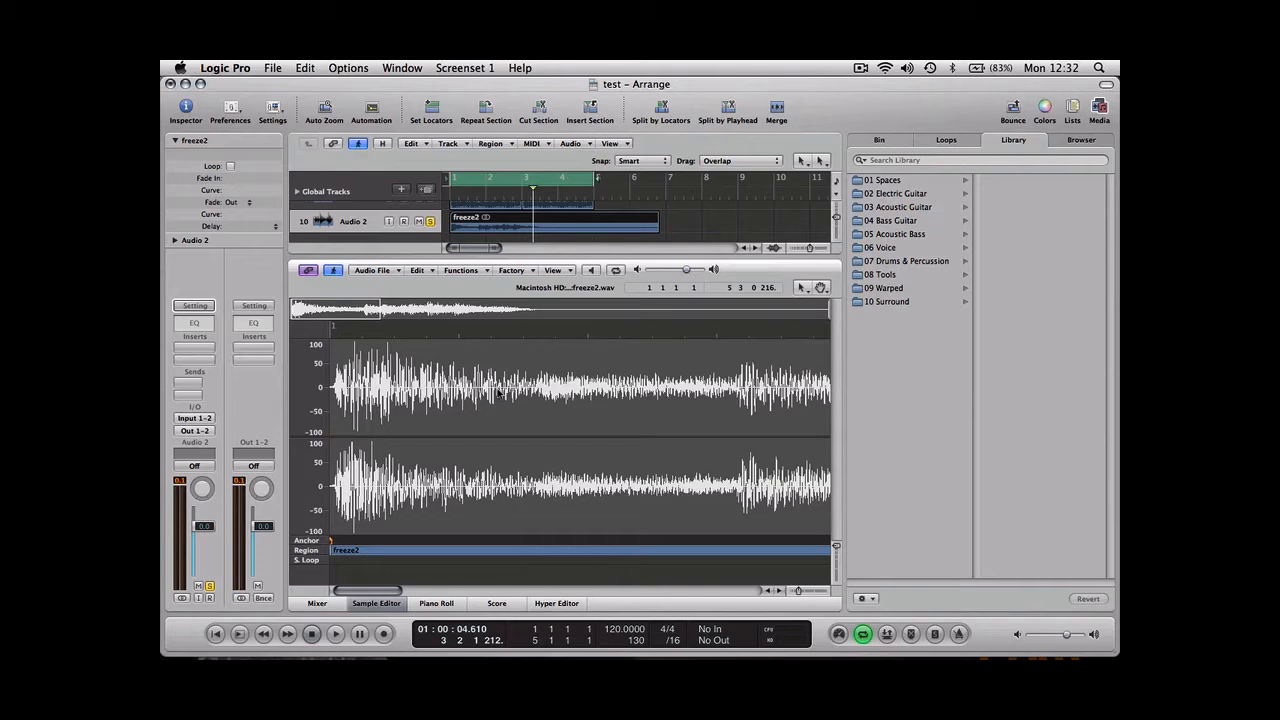
left_click(474, 271)
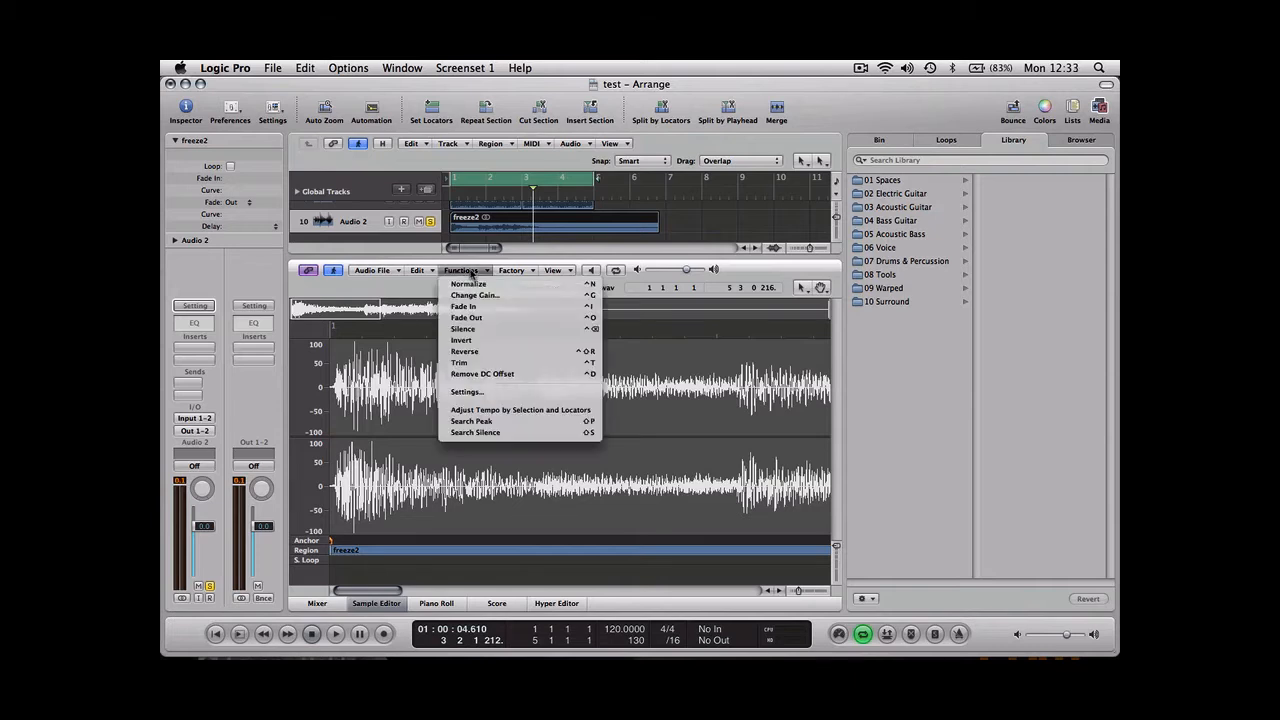
key("ctrl+g")
left_click(478, 296)
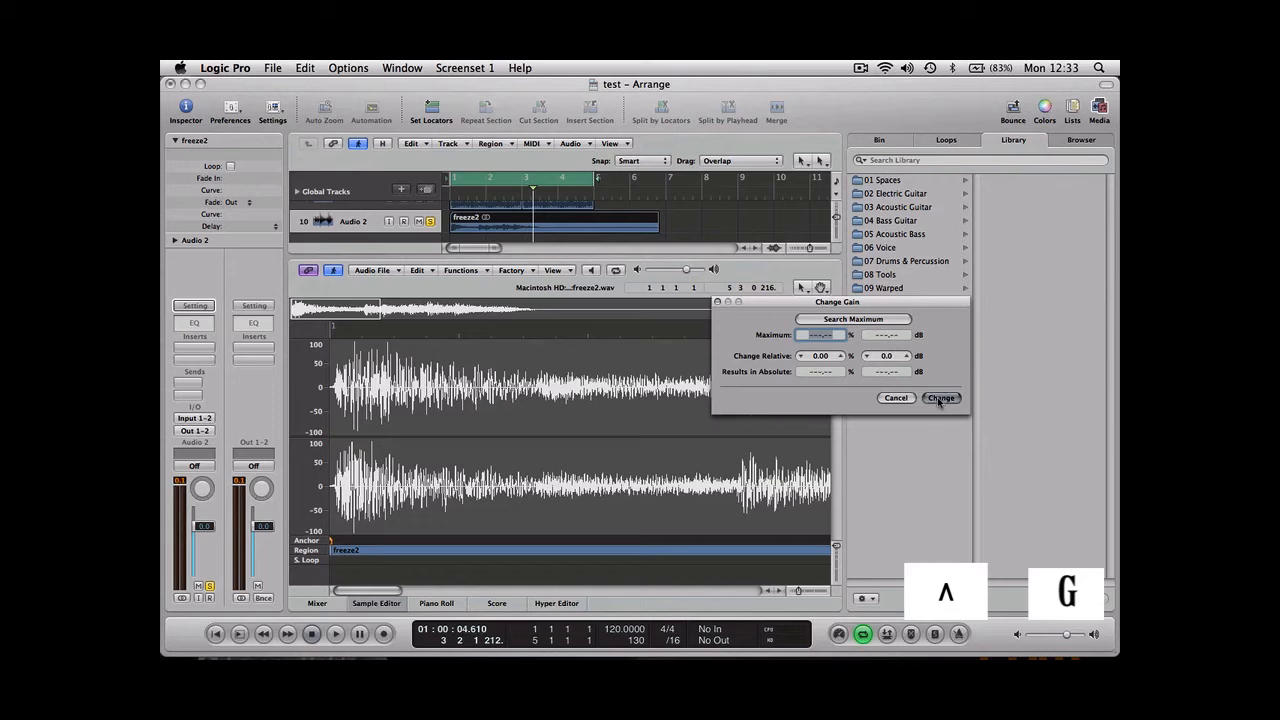
left_click(896, 398)
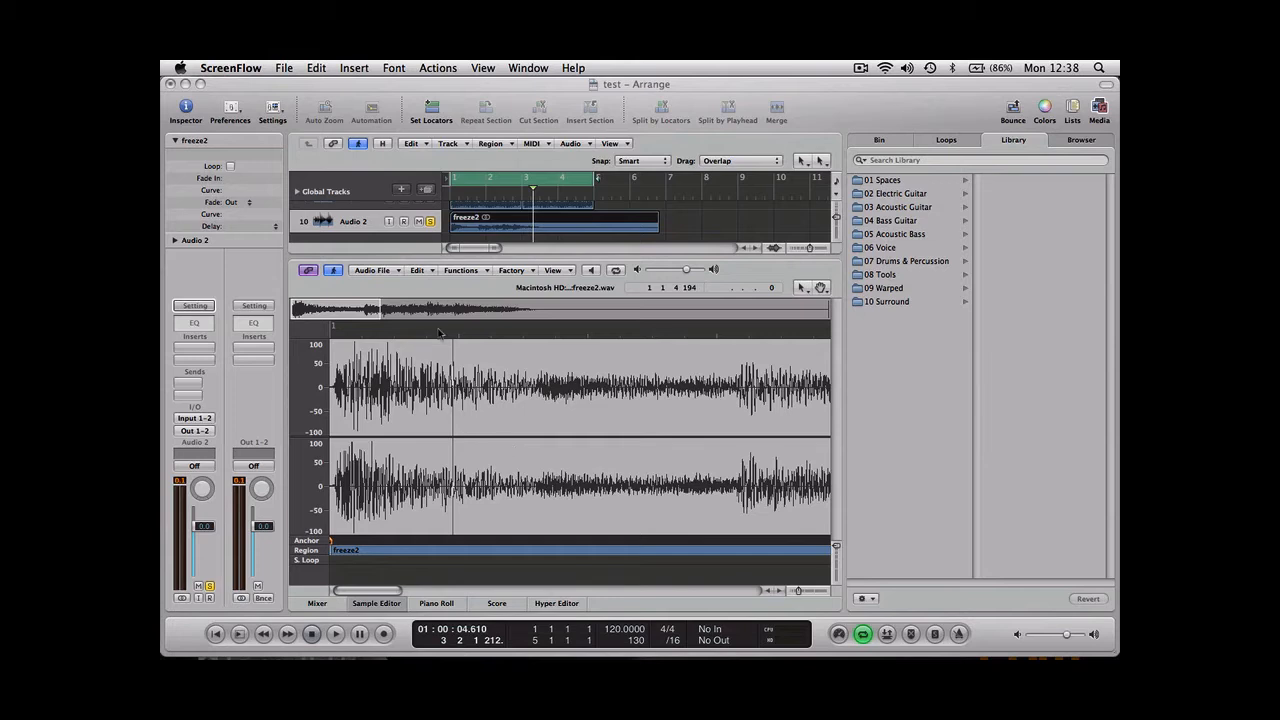
Select about the first 2.7 sixteenth notes of the freeze2 waveform and apply a Fade In.
left_click(388, 392)
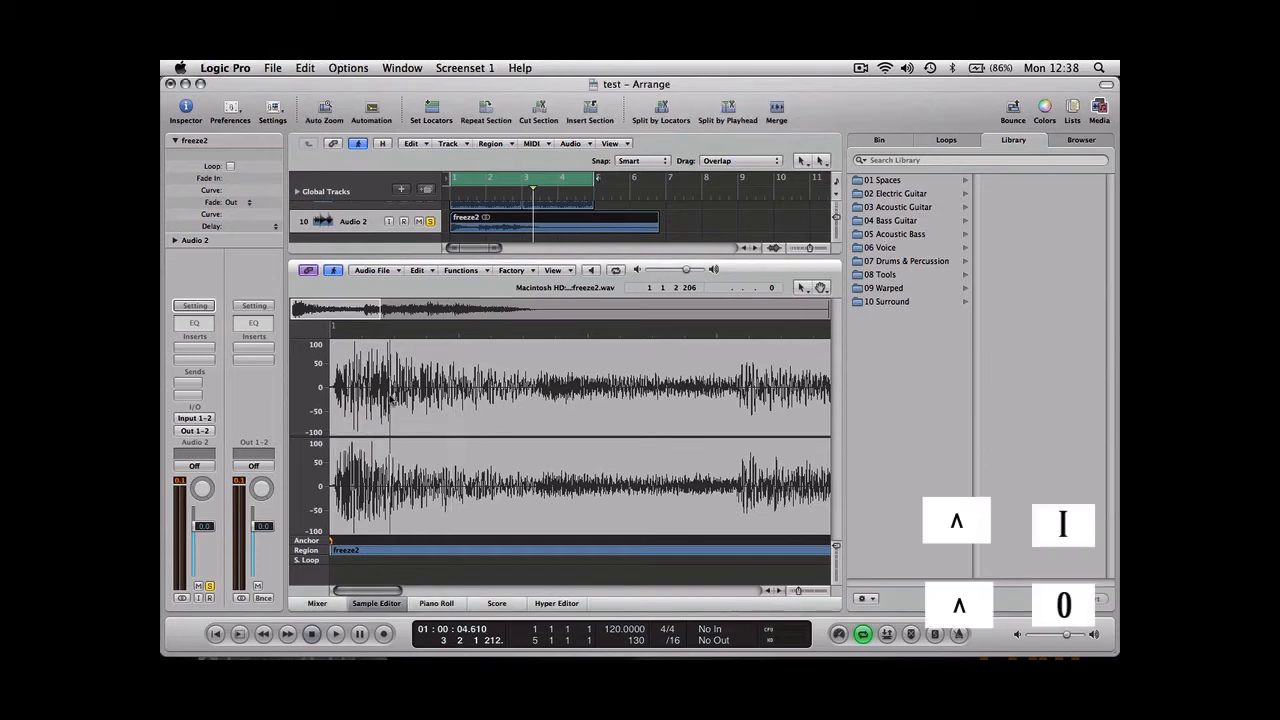
key("super+a")
left_click_drag(336, 356, 417, 360)
left_click(461, 270)
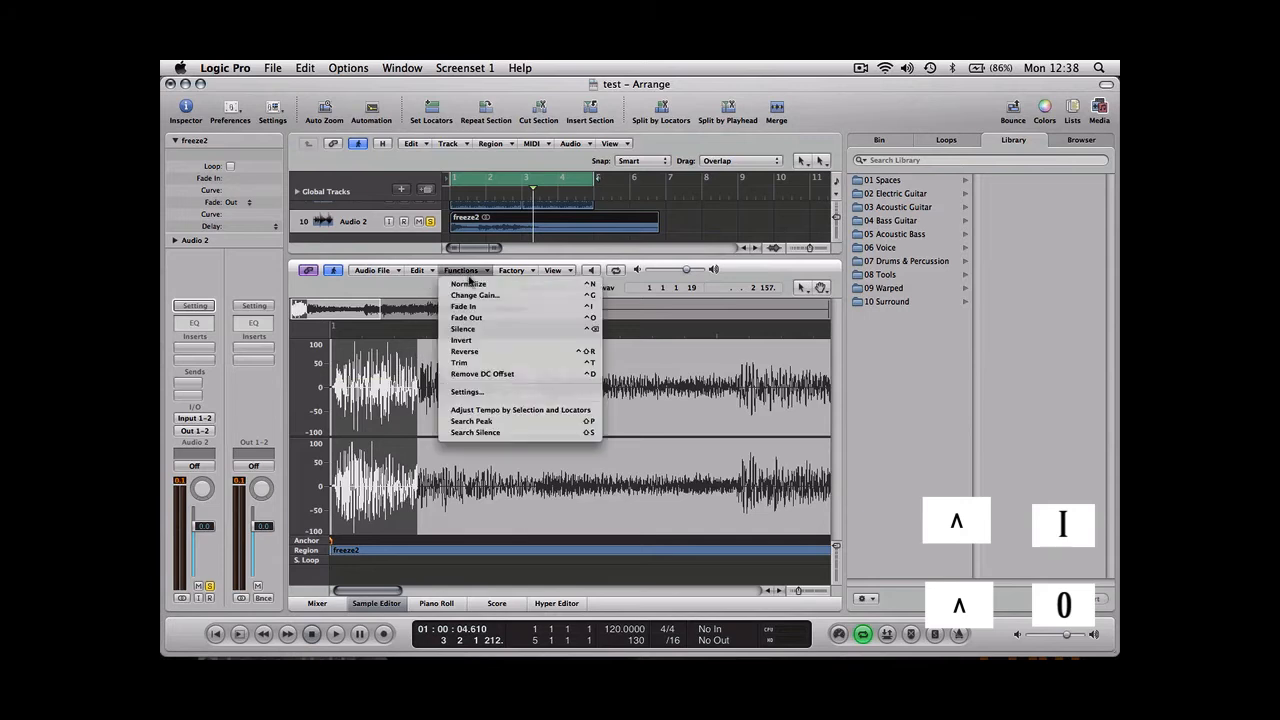
left_click(482, 311)
Select about 2.8 beats of the decaying tail from just after bar 3 and apply a Fade Out.
scroll(454, 374, "right", 10)
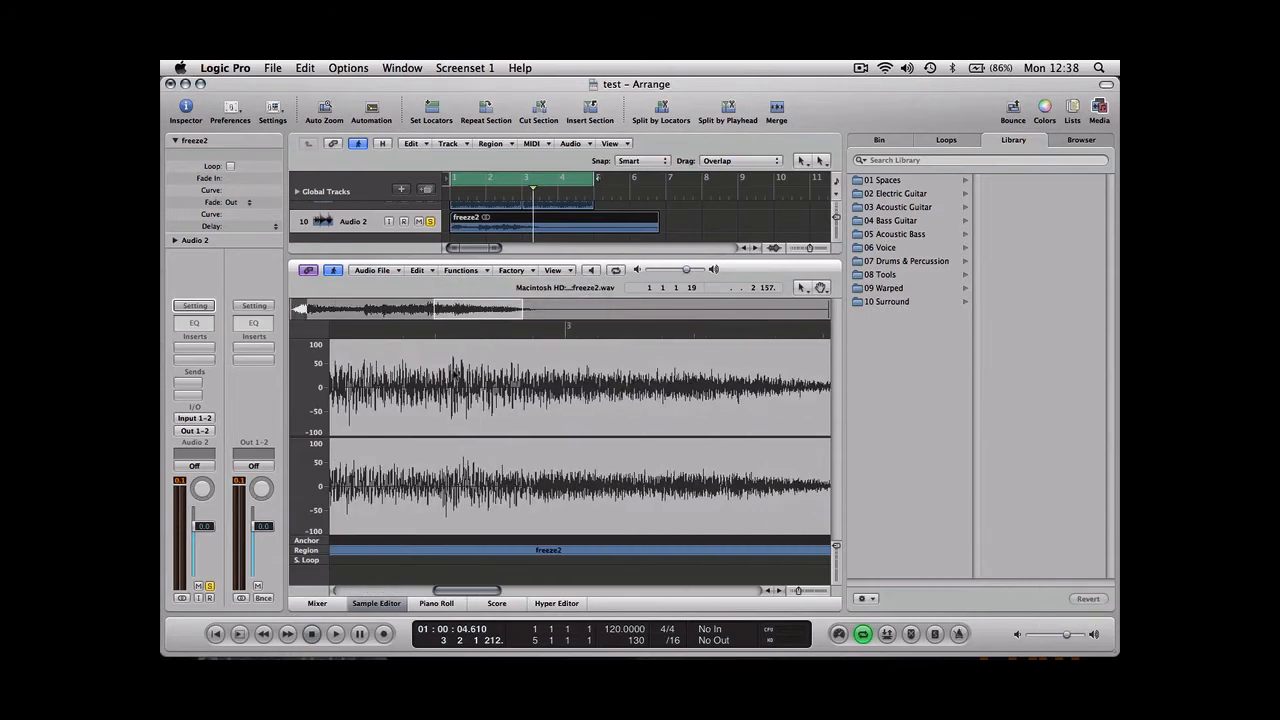
left_click_drag(700, 352, 338, 365)
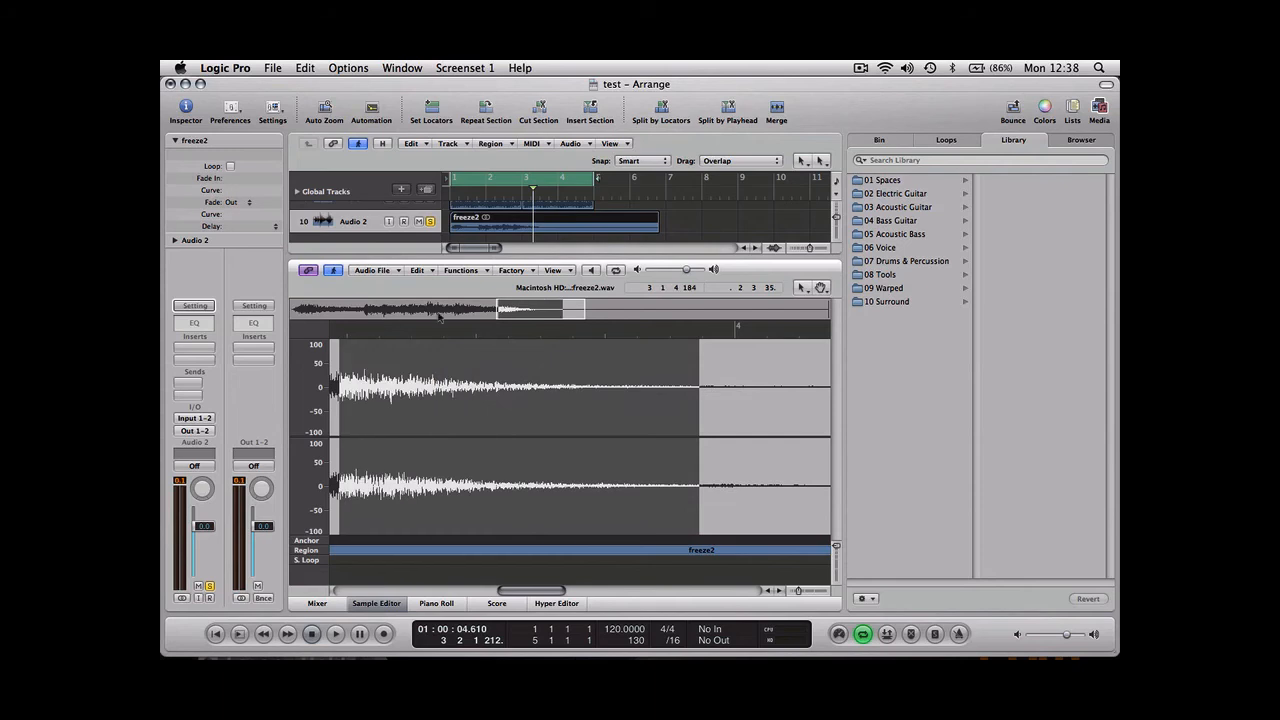
left_click(475, 271)
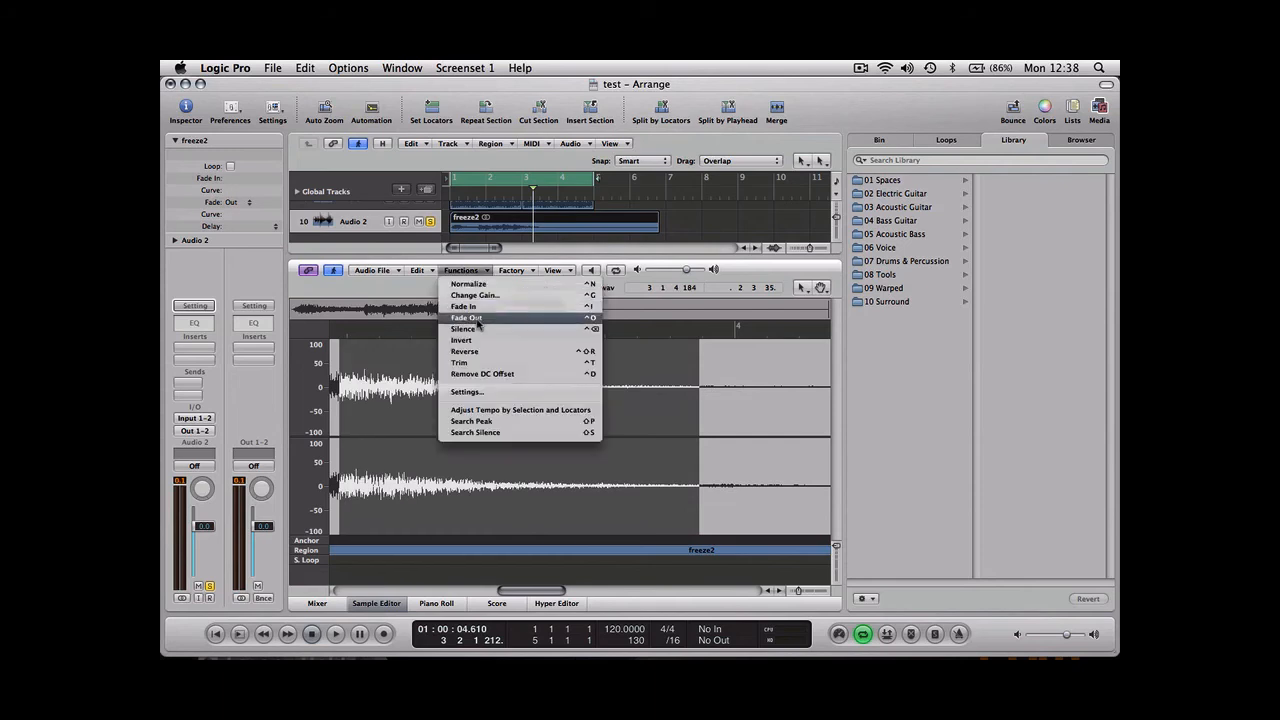
left_click(470, 318)
Silence a quiet section of freeze2 about 0.9 beat long, starting near position 1 2 4 59.
scroll(612, 400, "left", 8)
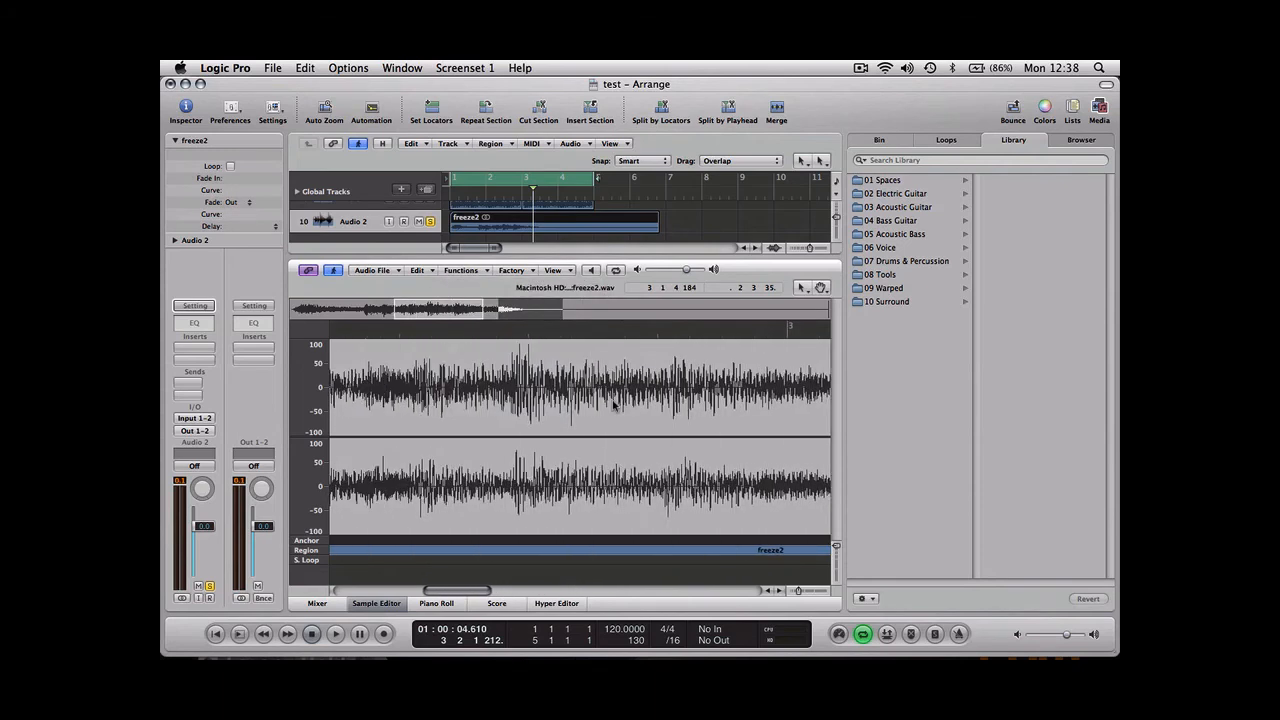
scroll(614, 404, "left", 2)
left_click(465, 271)
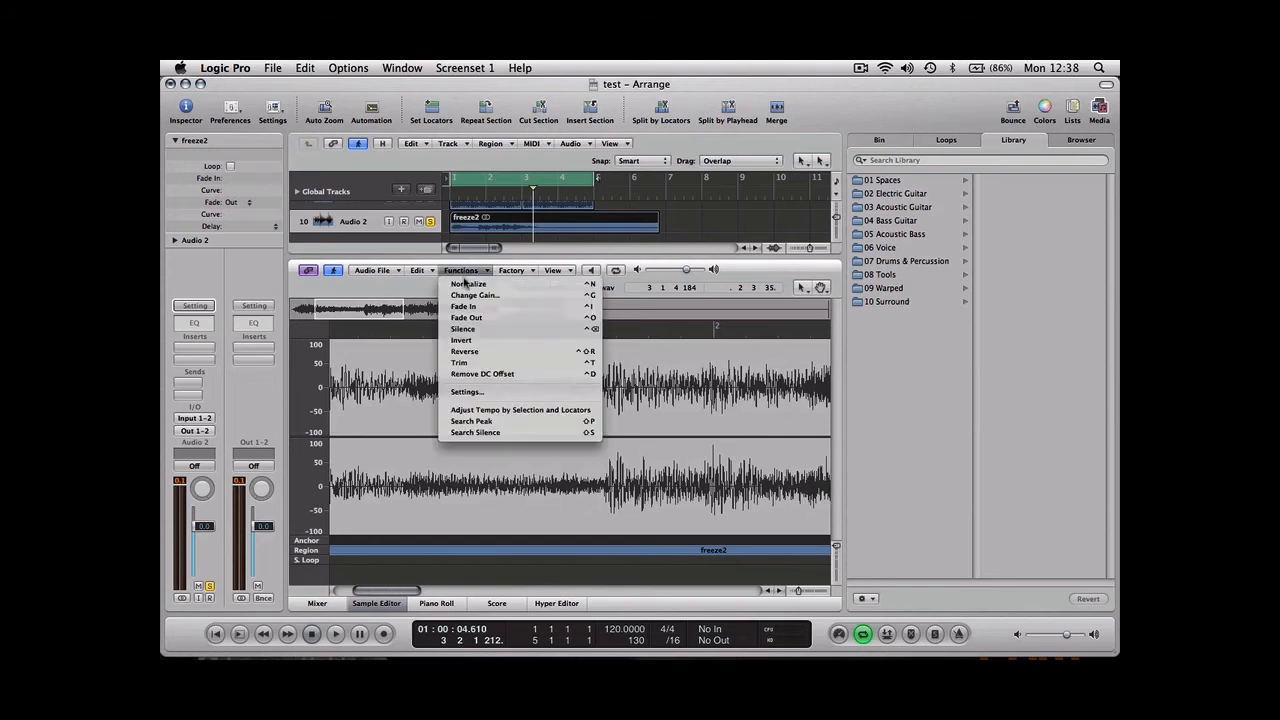
left_click(408, 368)
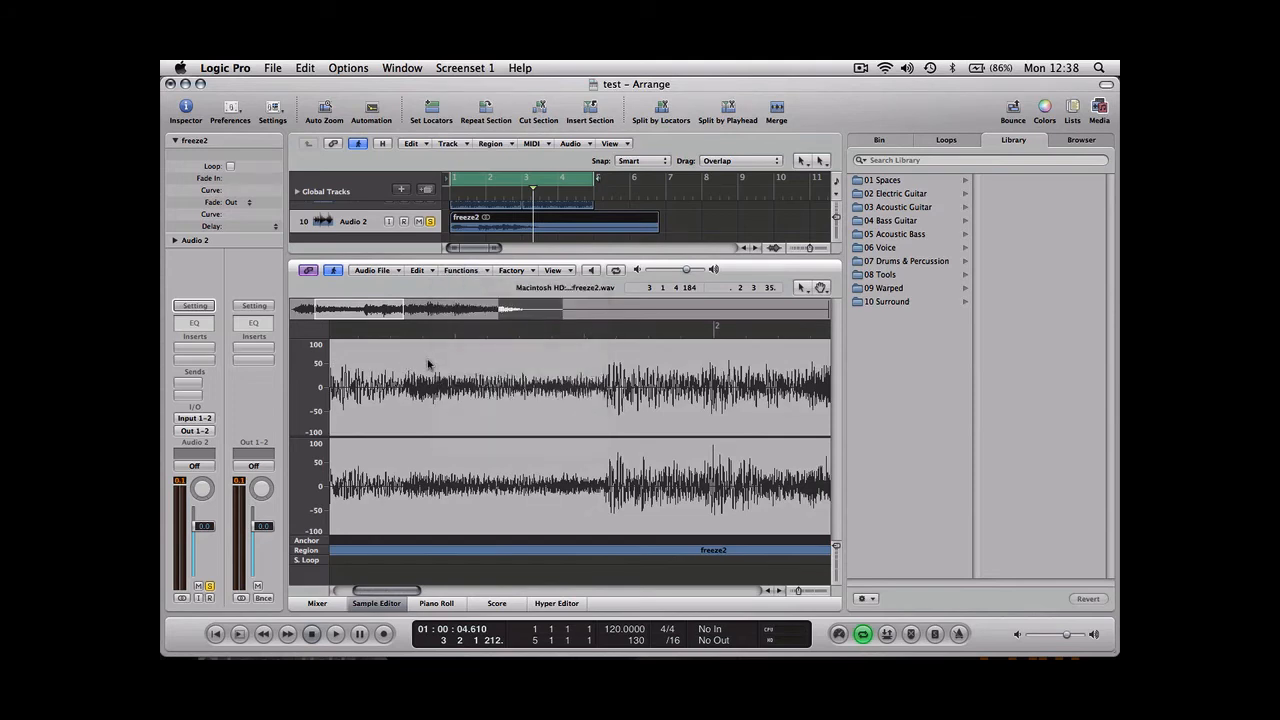
left_click_drag(432, 369, 550, 380)
left_click(465, 271)
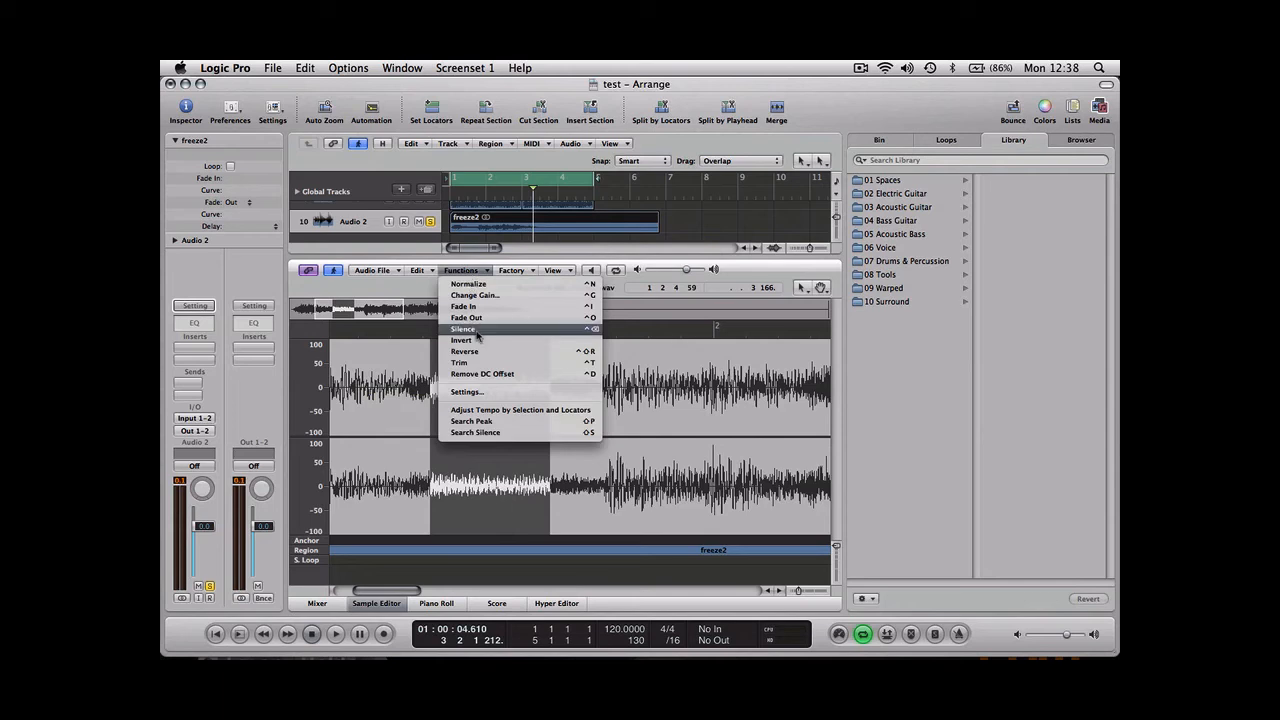
left_click(466, 330)
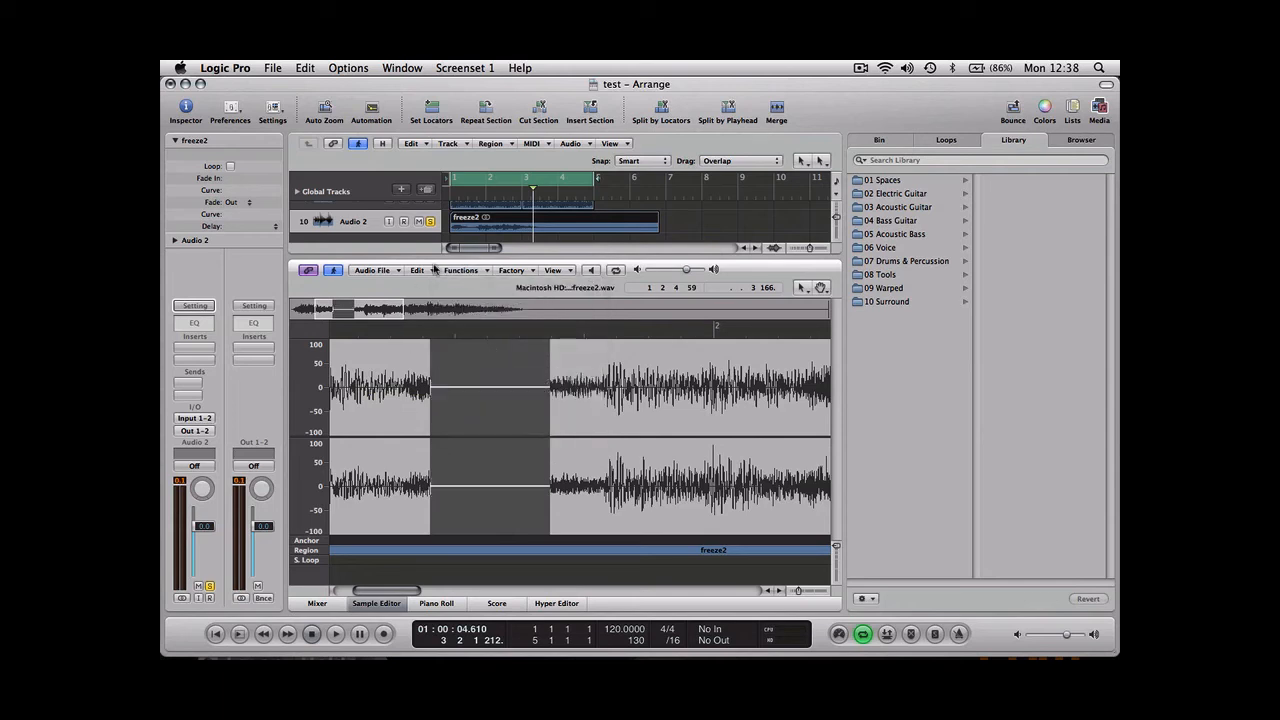
Select the entire freeze2 waveform and reverse it.
left_click(469, 273)
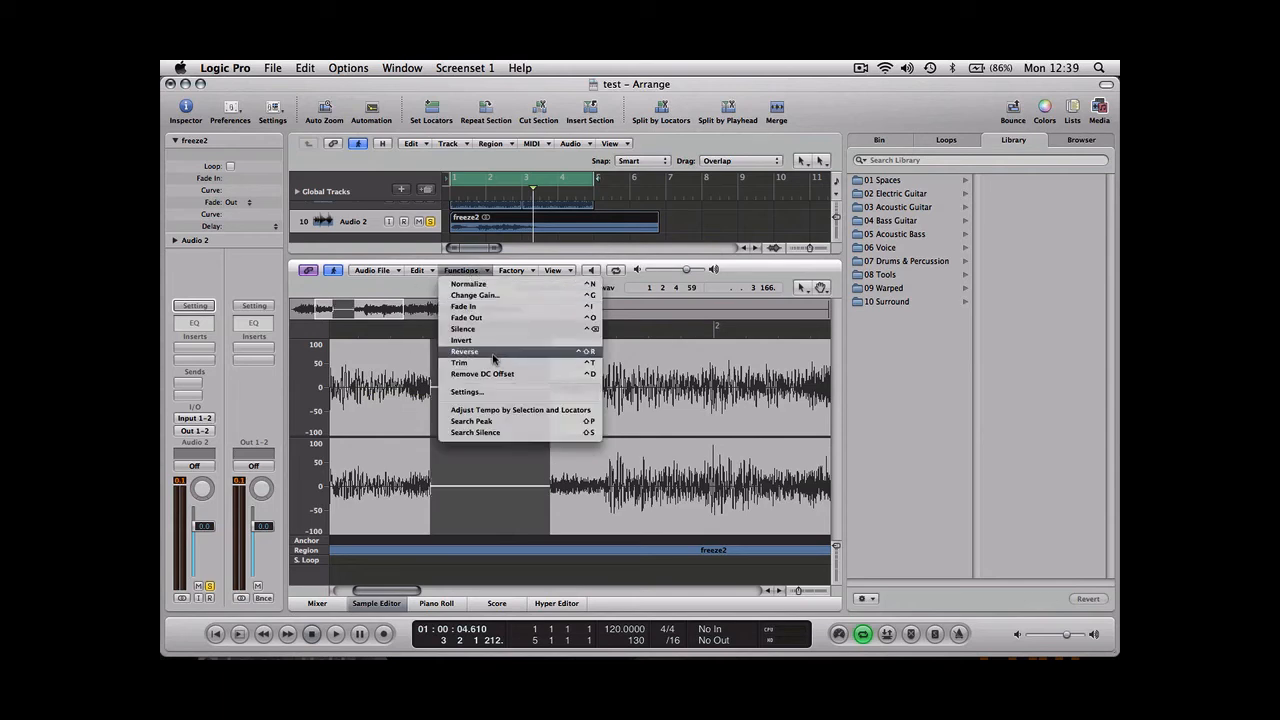
left_click(451, 271)
left_click(609, 386)
key("super+a")
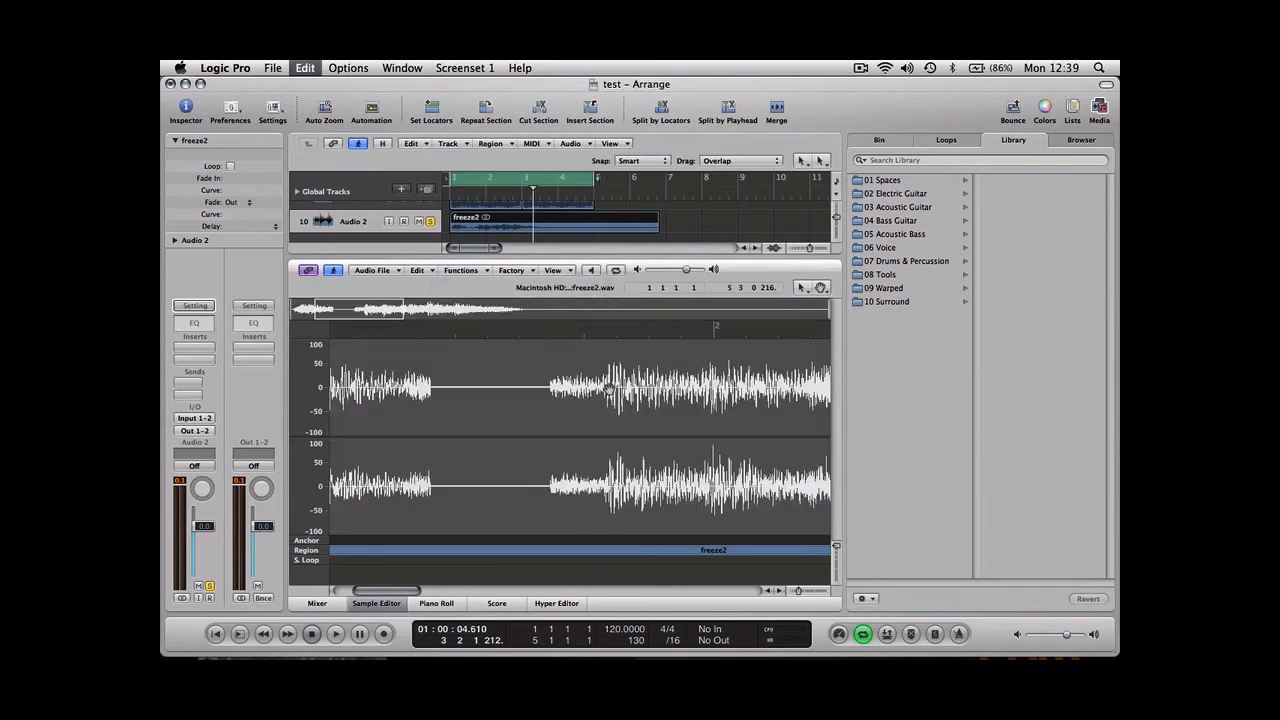
left_click(476, 272)
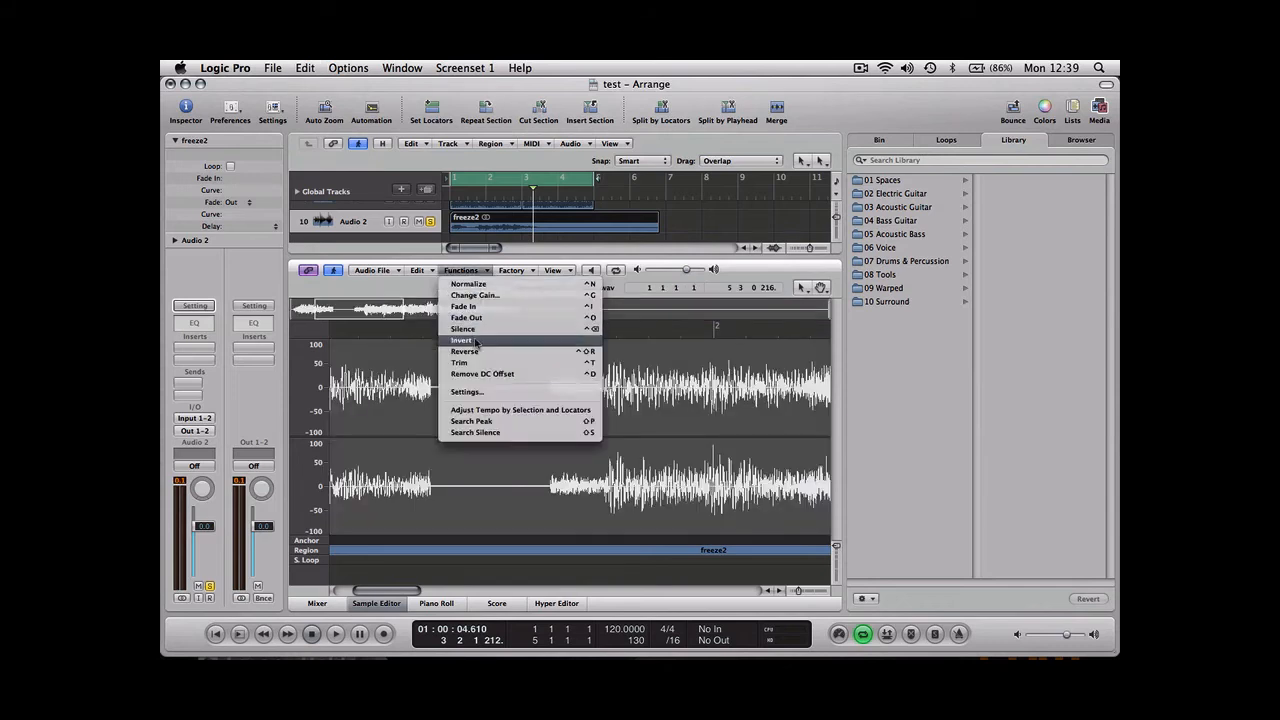
key("ctrl+shift+r")
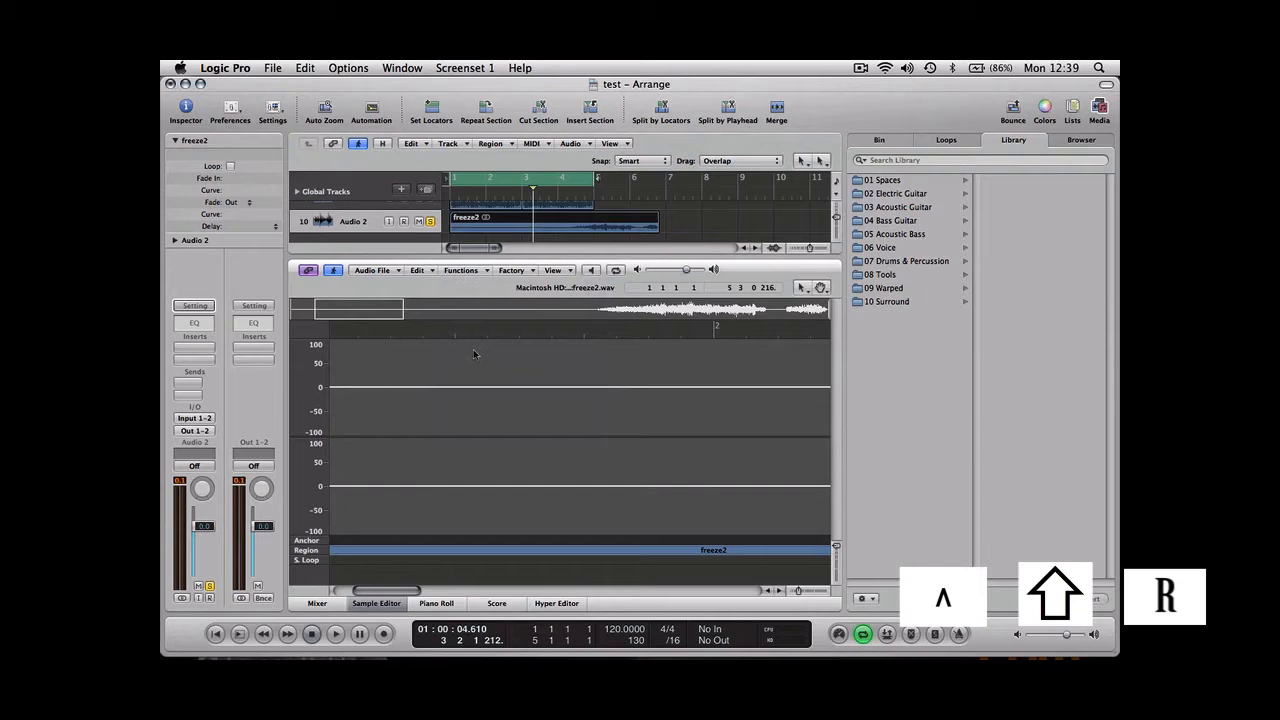
Move the four-bar cycle range to start at bar 3 and play the reversed audio.
scroll(449, 364, "right", 5)
scroll(449, 364, "left", 7)
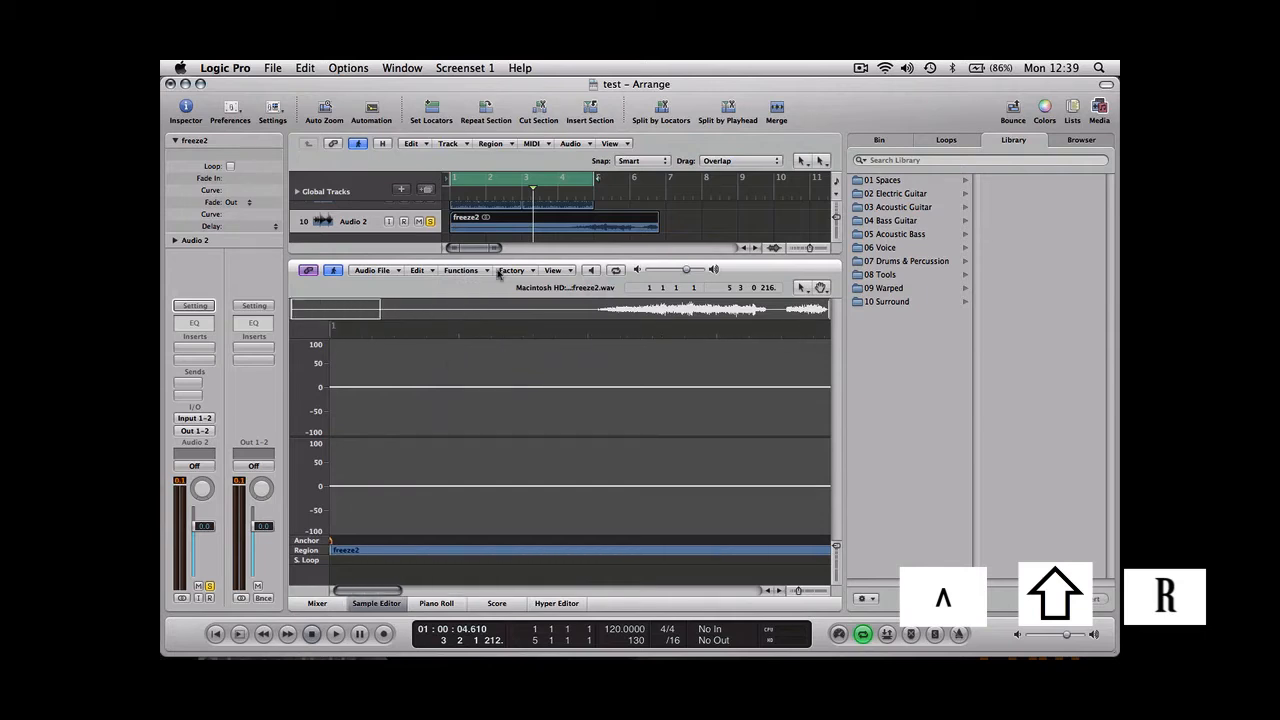
left_click_drag(566, 178, 638, 180)
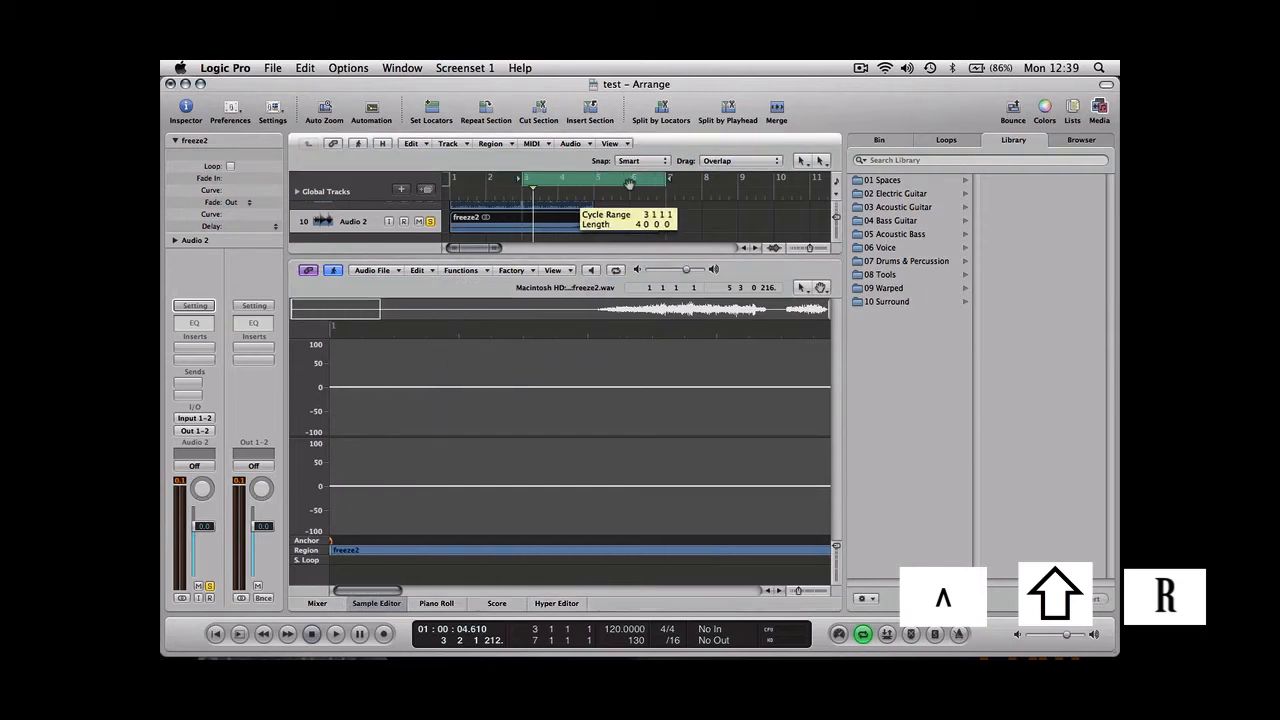
key("space")
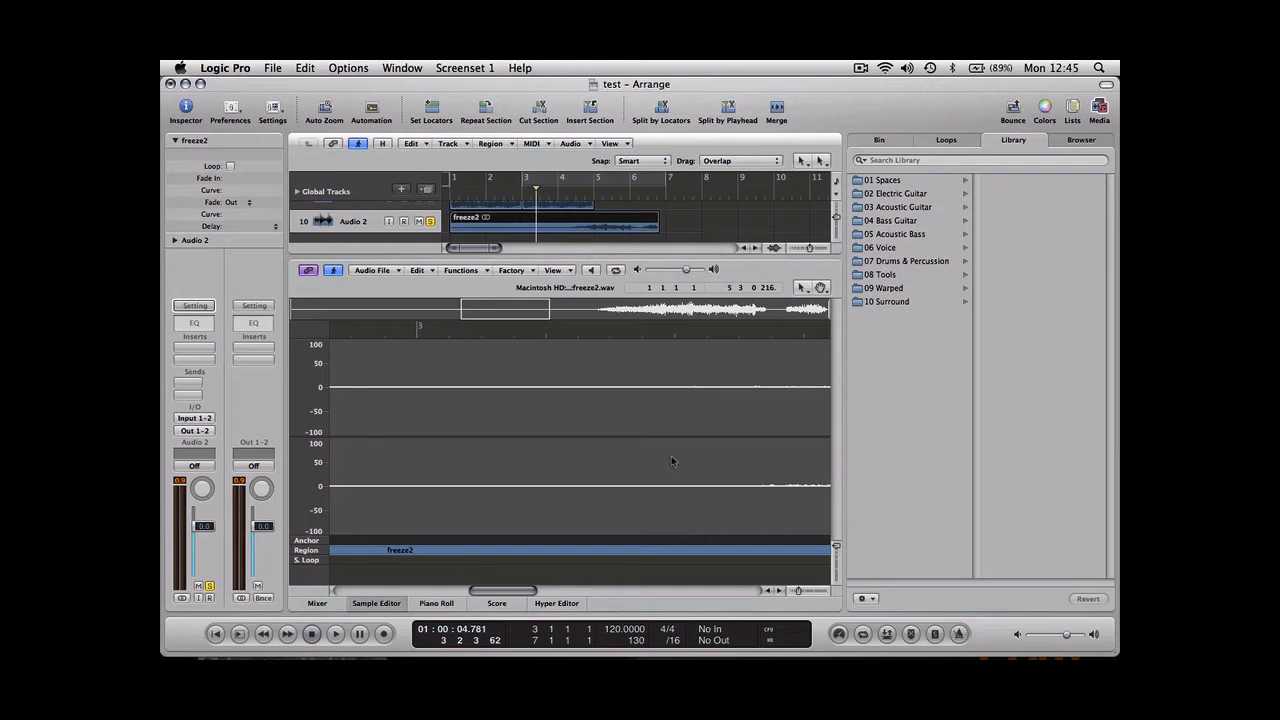
Close the Sample Editor and create a new software instrument track below Audio 2.
left_click(372, 606)
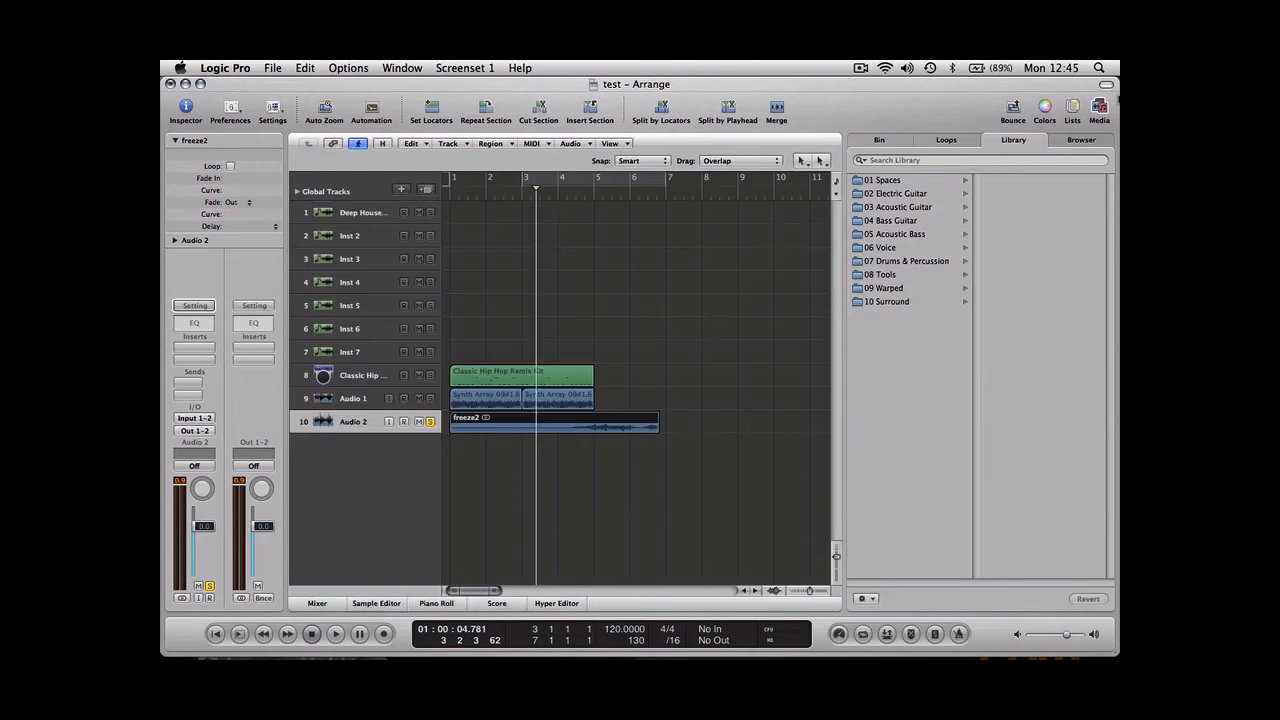
left_click(1097, 112)
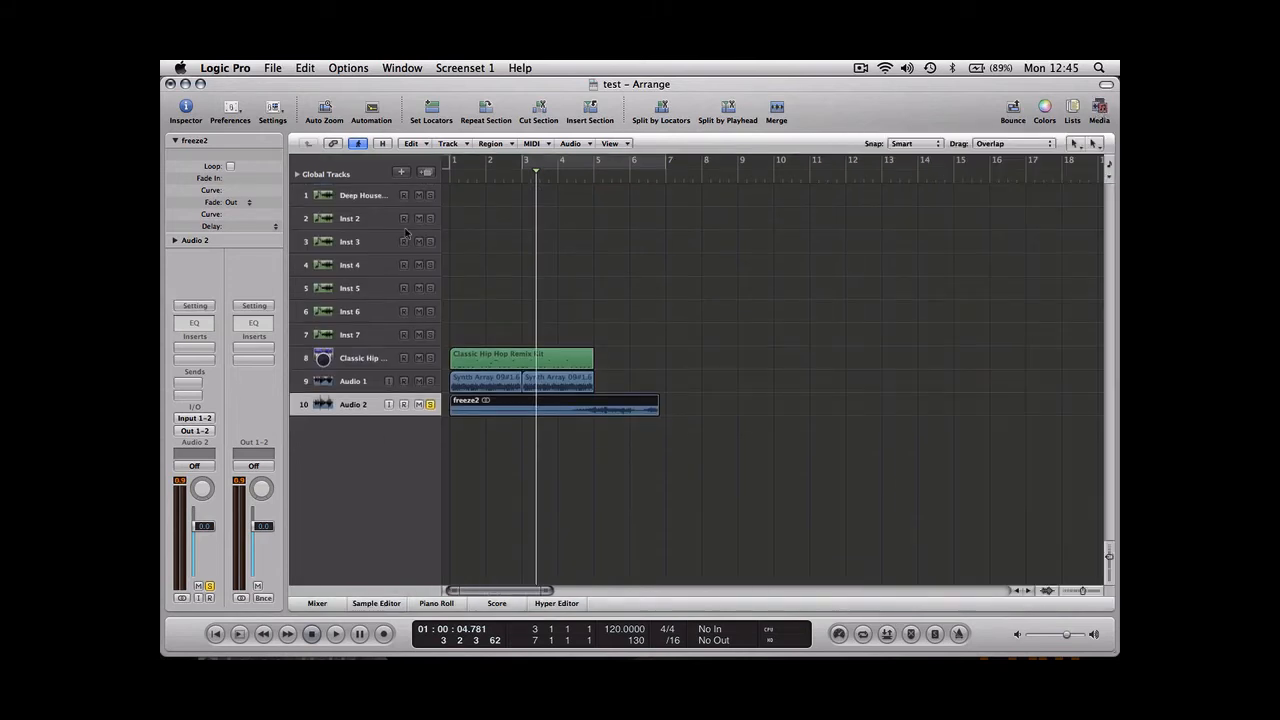
left_click(448, 143)
key("ctrl+super+n")
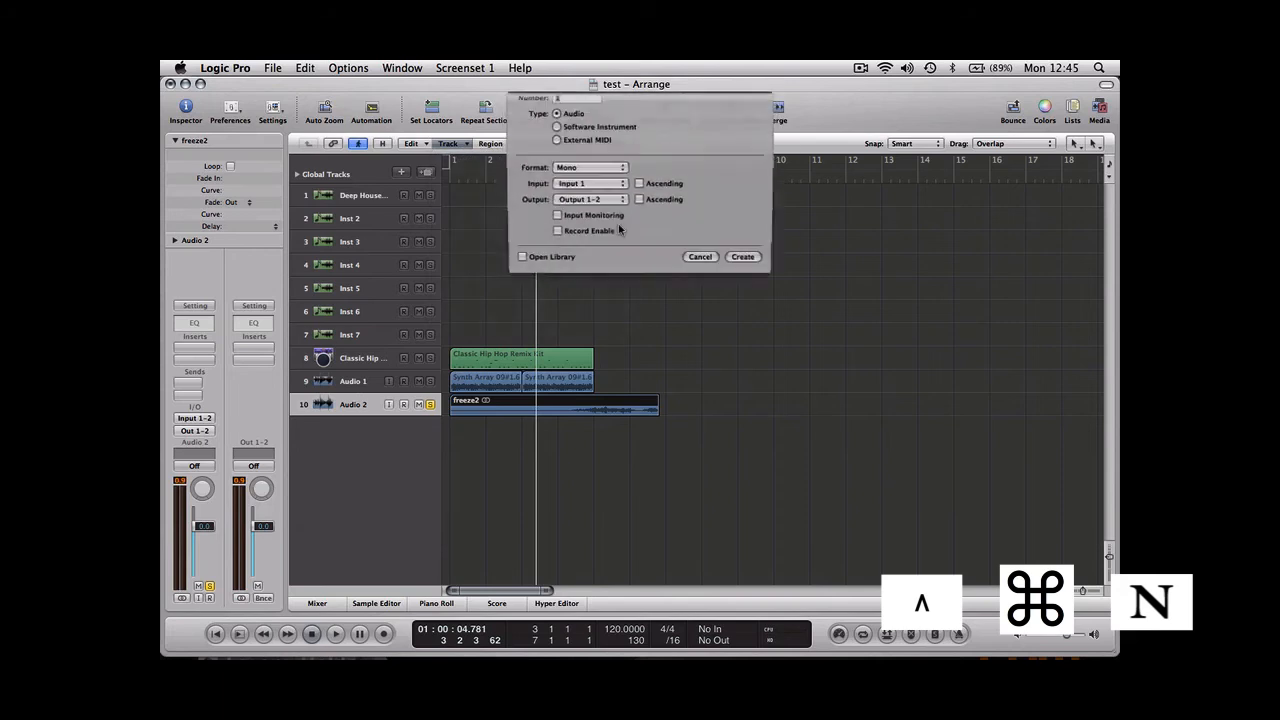
left_click(559, 152)
left_click(751, 220)
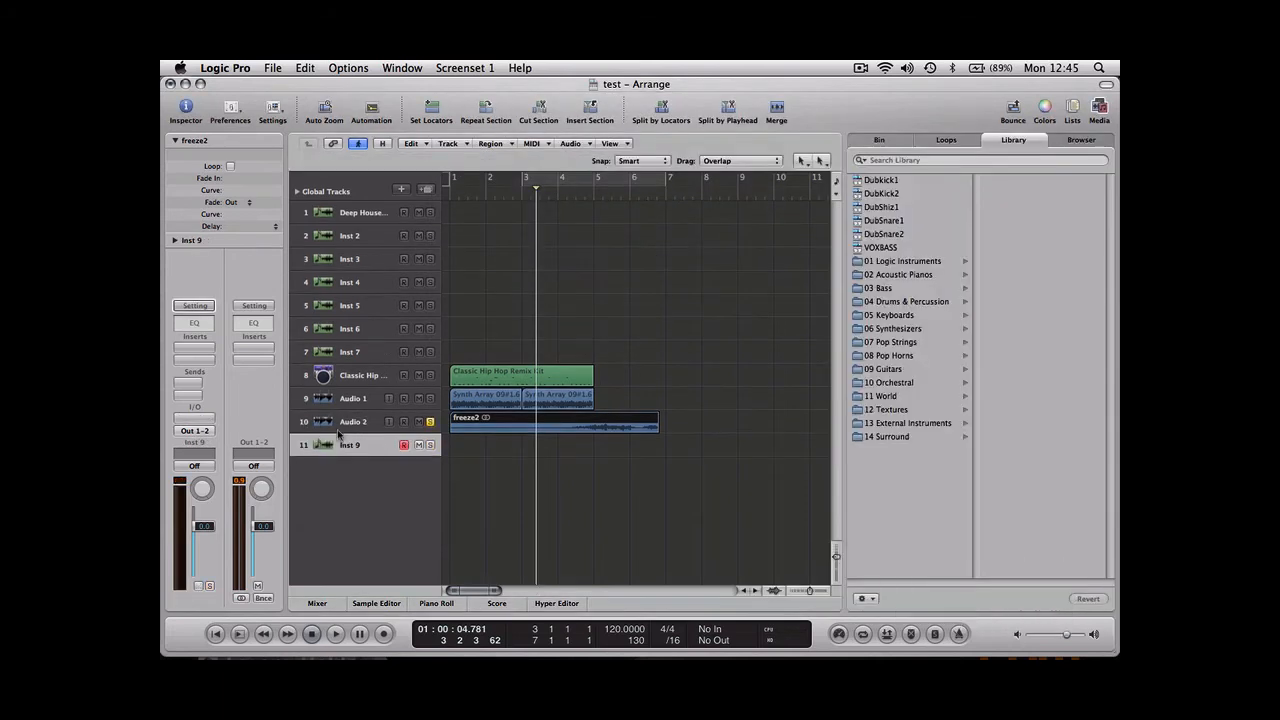
Load the EXS24 sampler on the Inst 9 track and open its Instrument Editor.
left_click(199, 420)
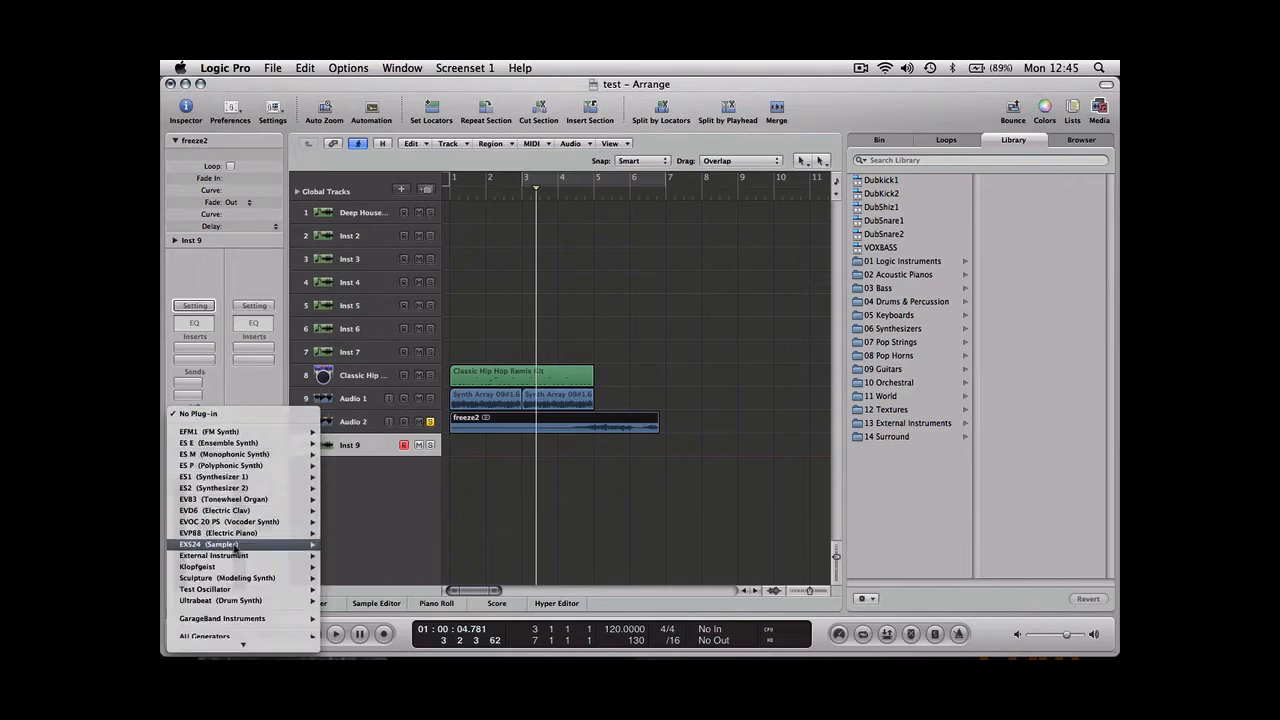
mouse_move(234, 549)
left_click(343, 555)
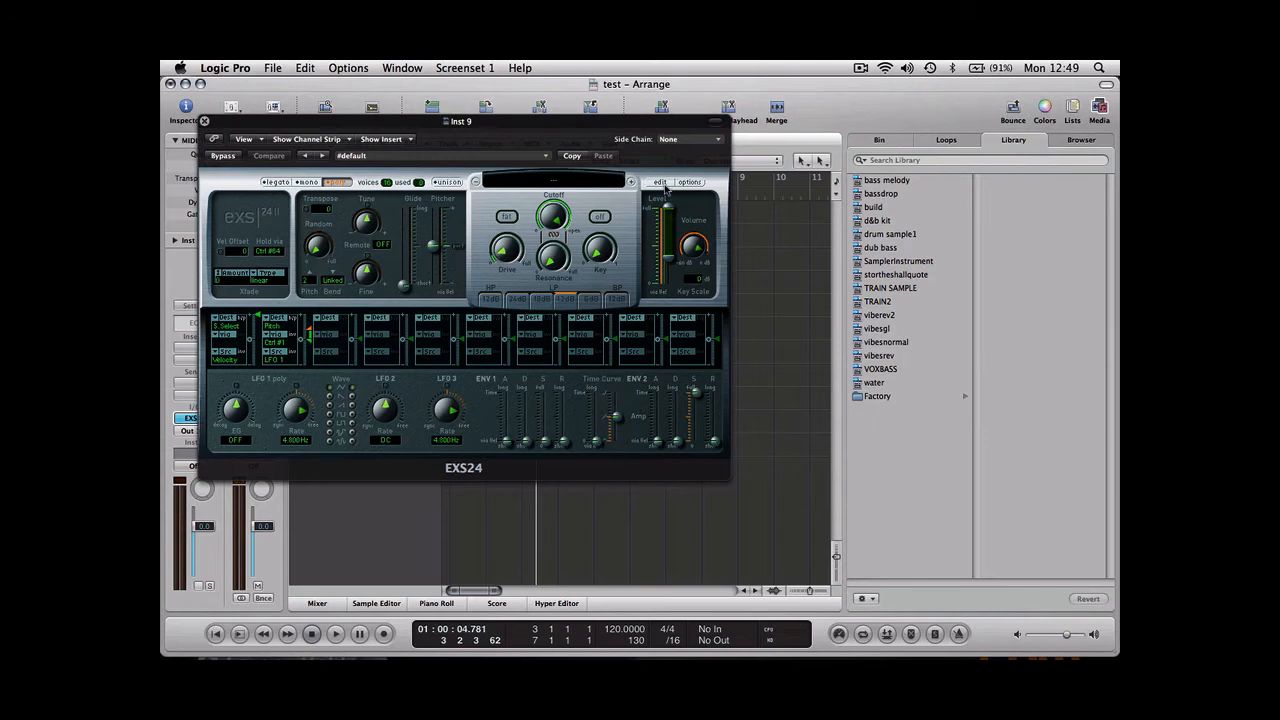
left_click(661, 183)
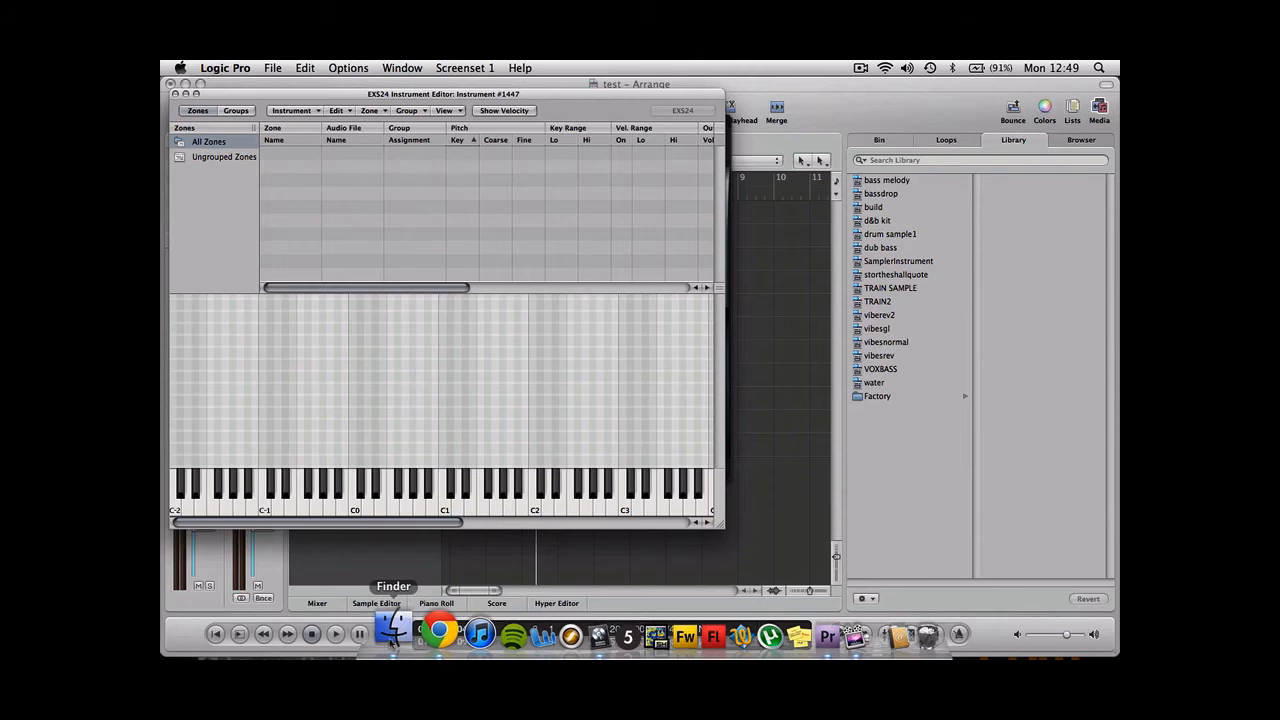
Add Kick.wav and Snare.wav from the Finder's Audio Files folder as zones in the Instrument Editor, and close the EXS24 plug-in window.
left_click(395, 655)
left_click_drag(431, 157, 655, 102)
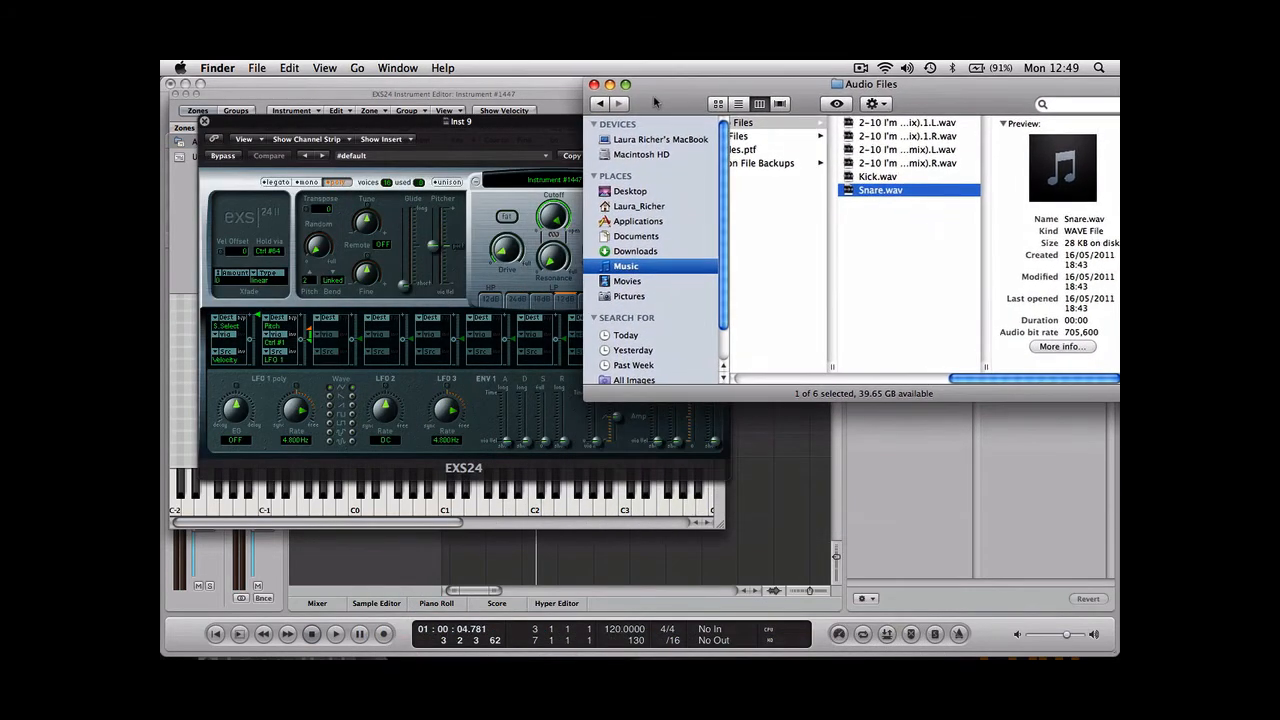
left_click_drag(478, 121, 504, 330)
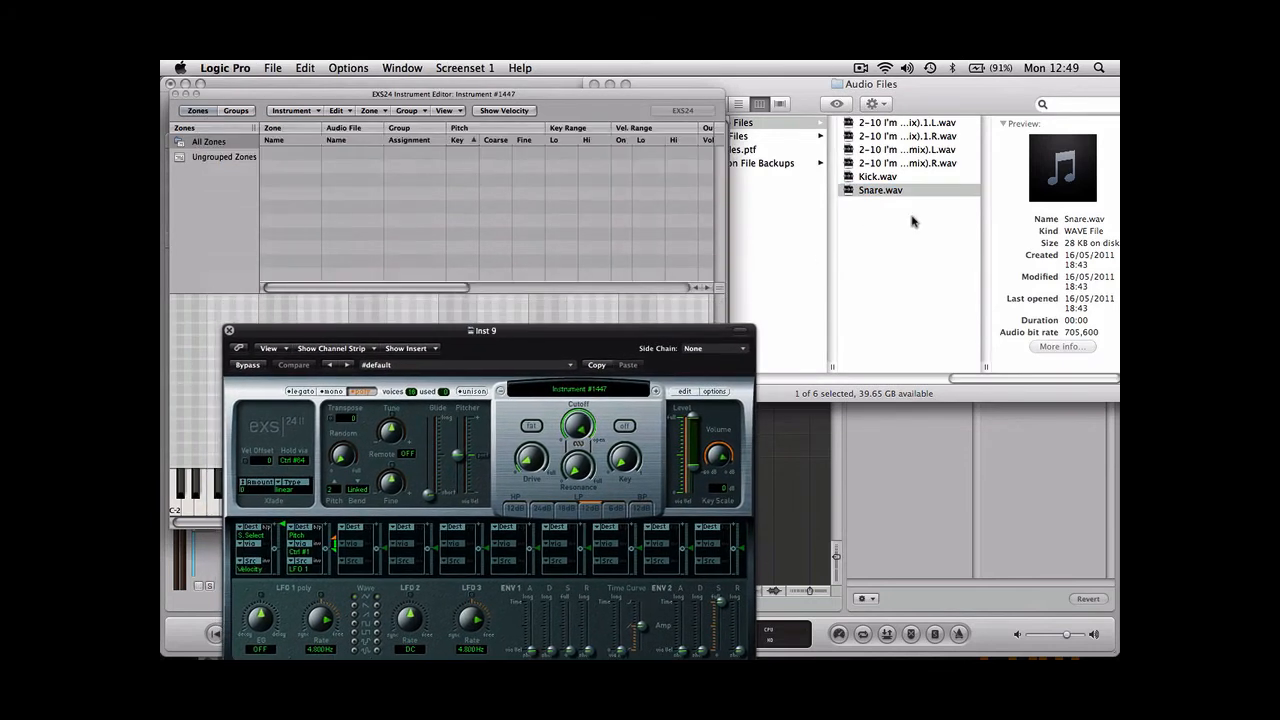
left_click(910, 222)
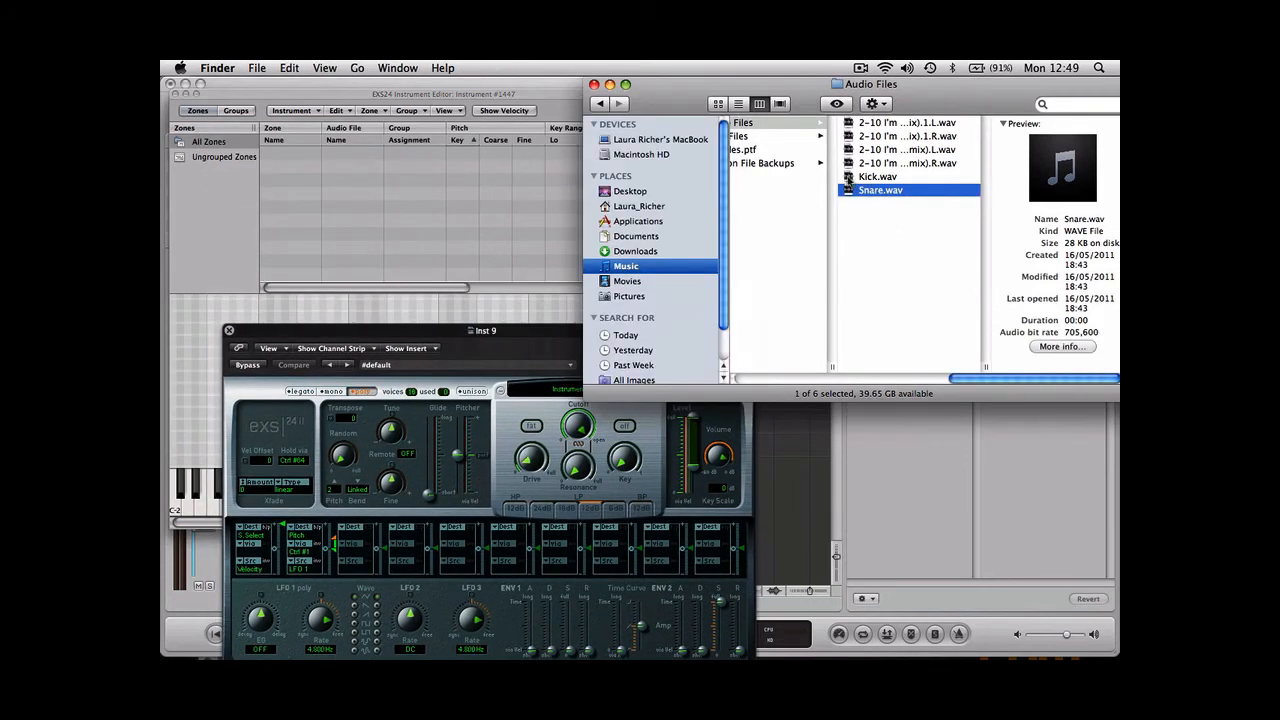
left_click_drag(849, 178, 417, 186)
left_click_drag(855, 190, 345, 198)
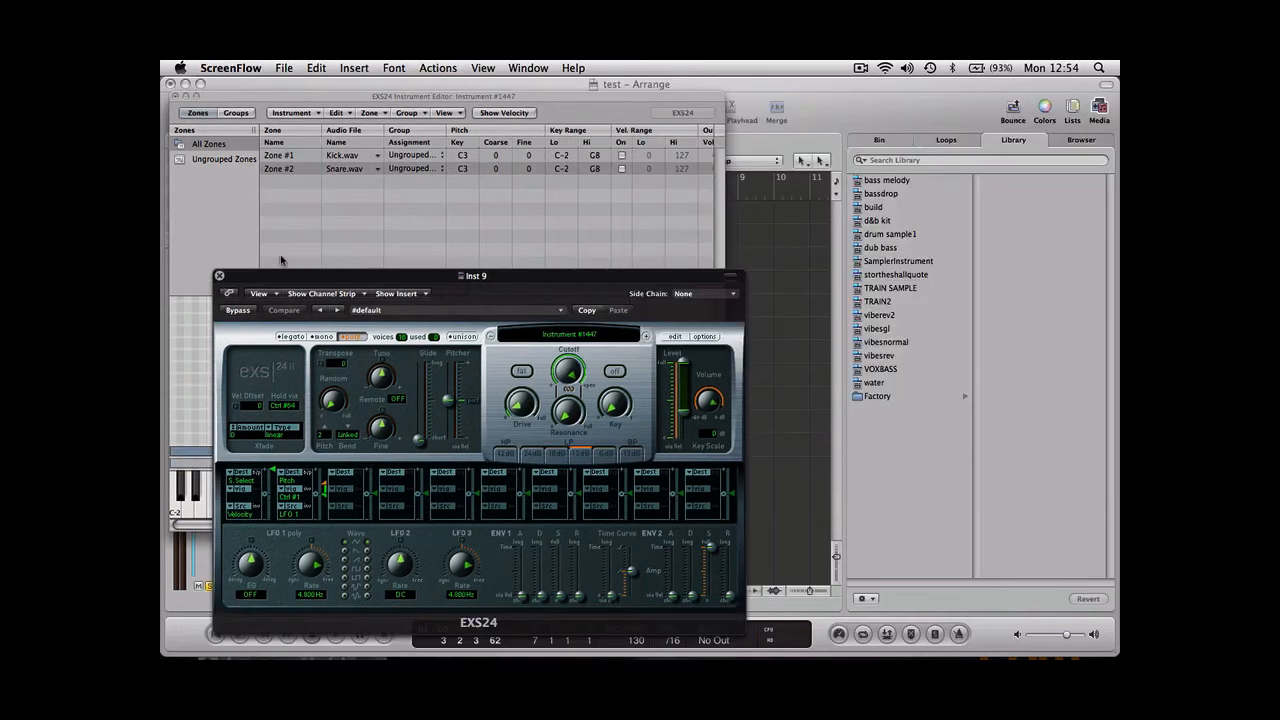
left_click(219, 276)
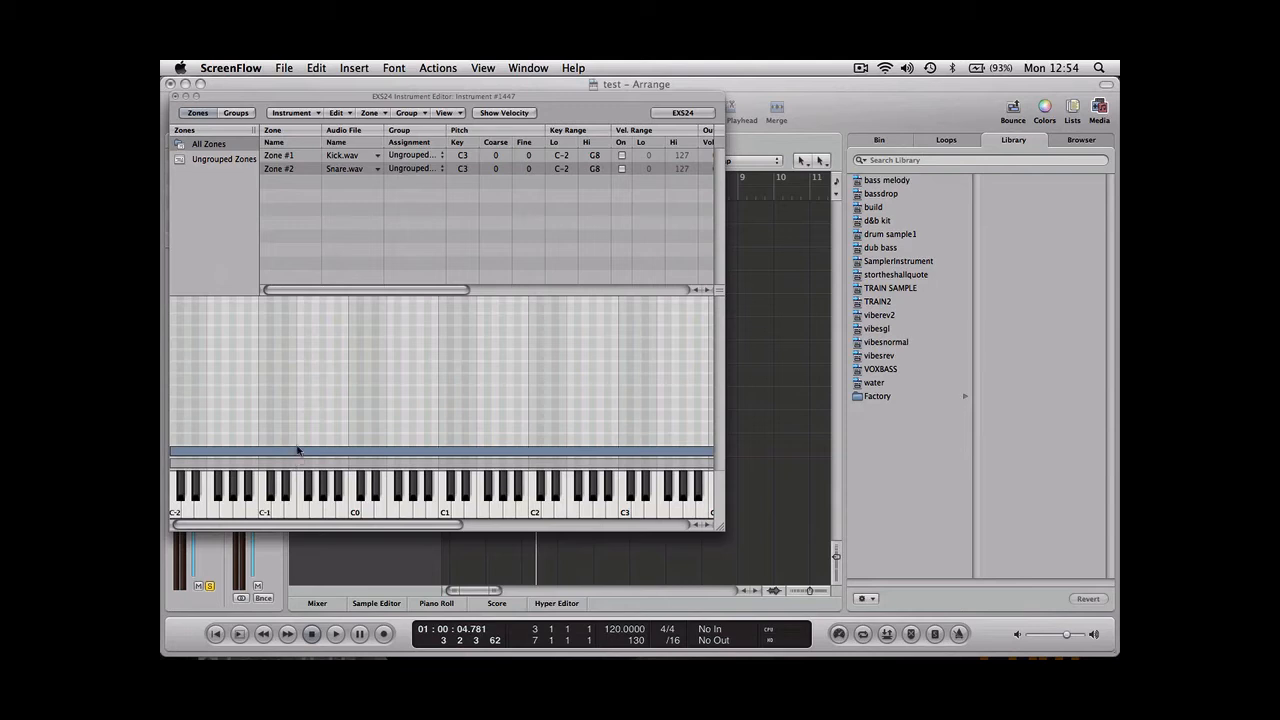
Limit the Kick.wav zone's key range to C1 through C#3.
left_click(299, 160)
left_click(348, 158)
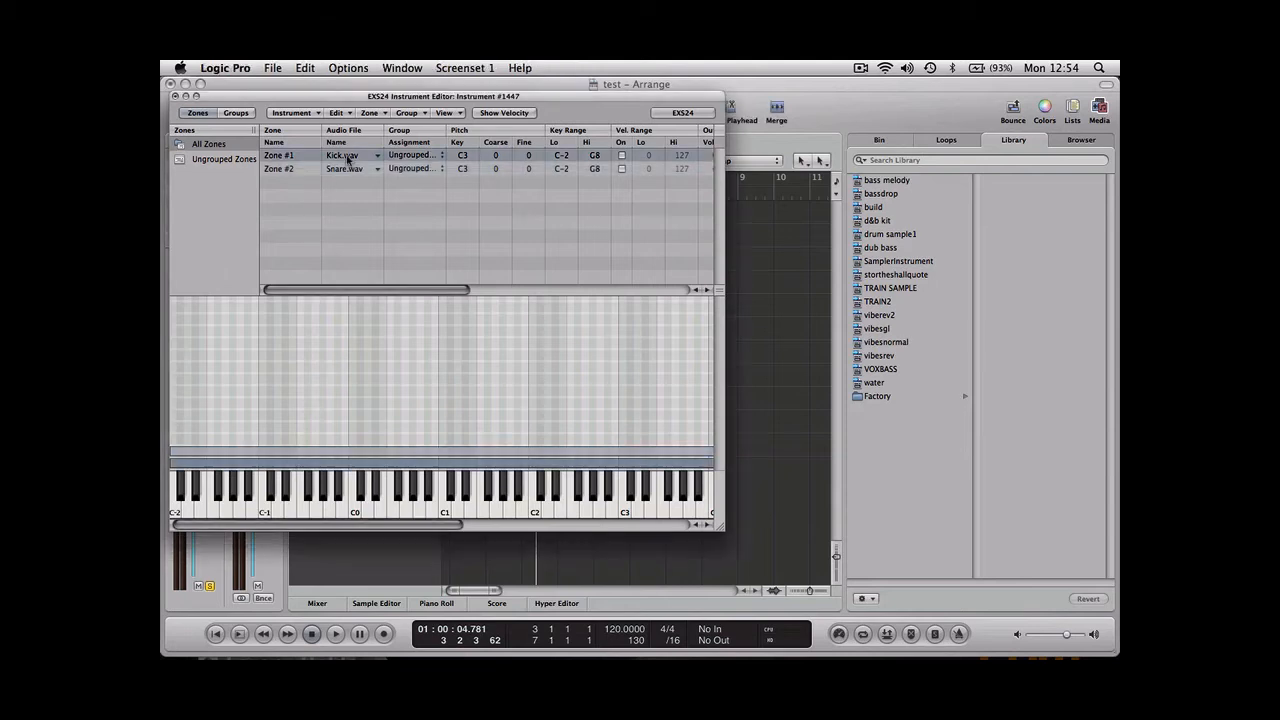
left_click(275, 467)
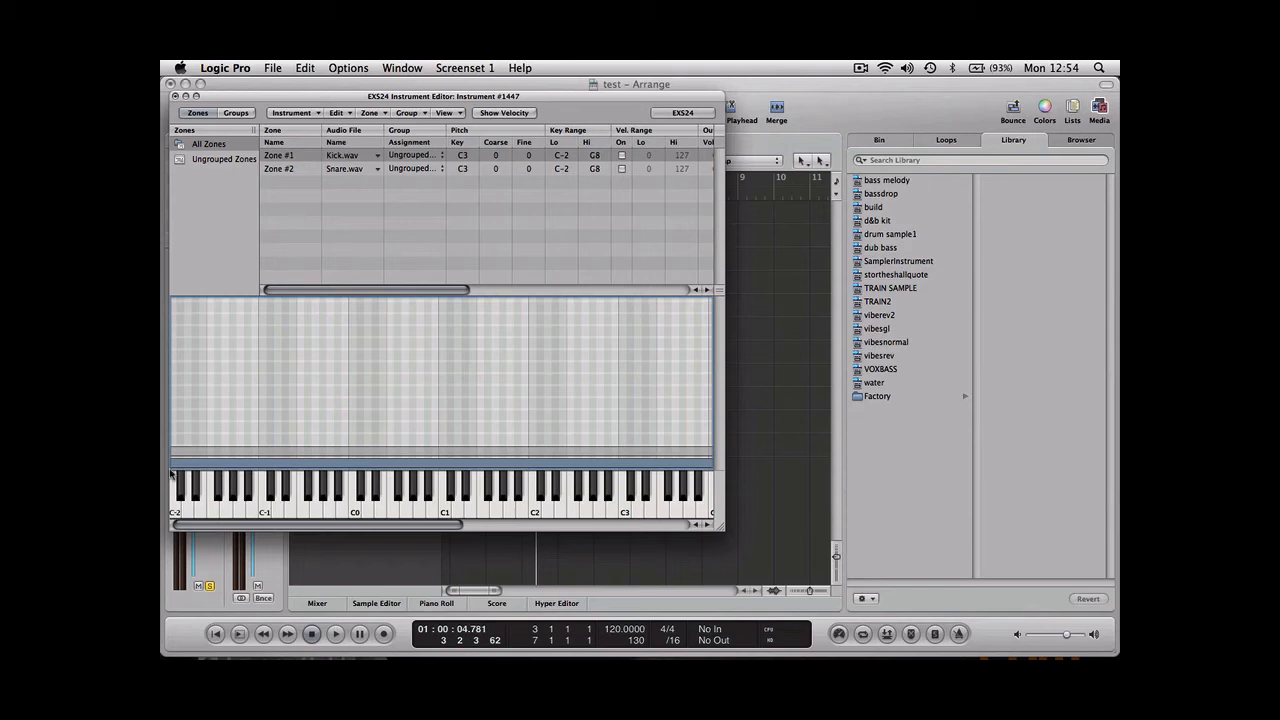
left_click_drag(172, 465, 445, 465)
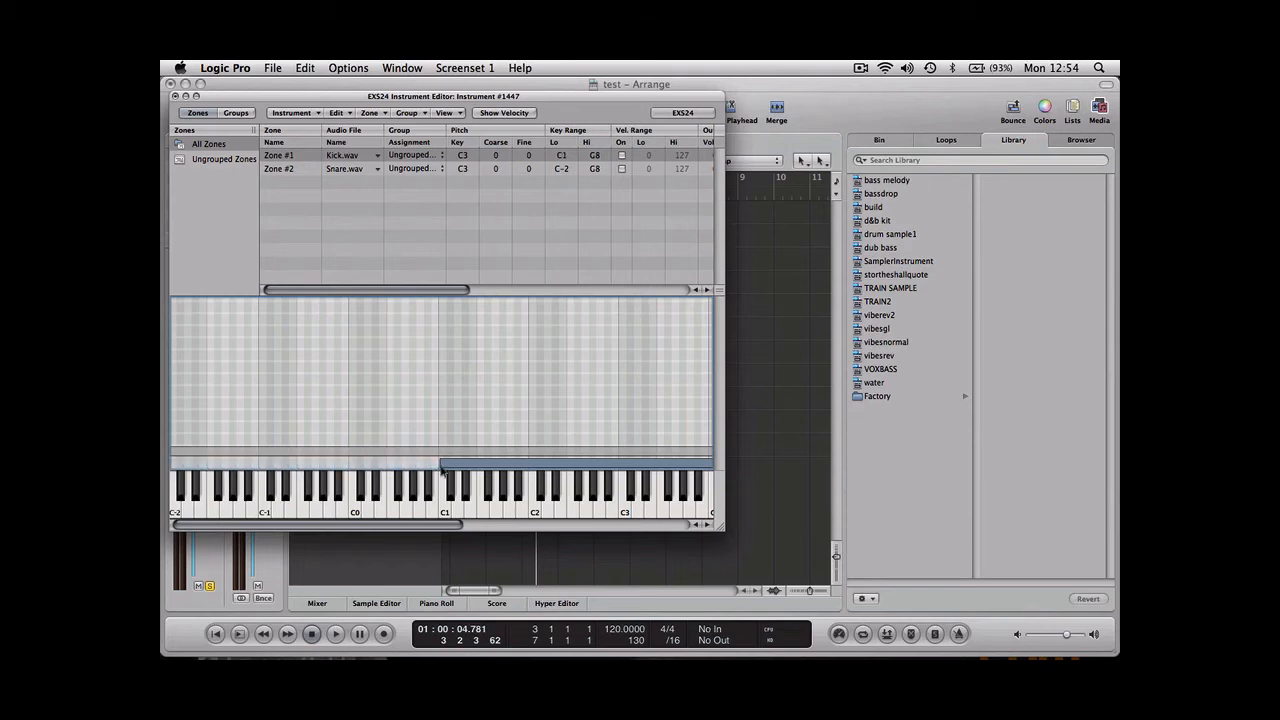
scroll(445, 466, "right", 10)
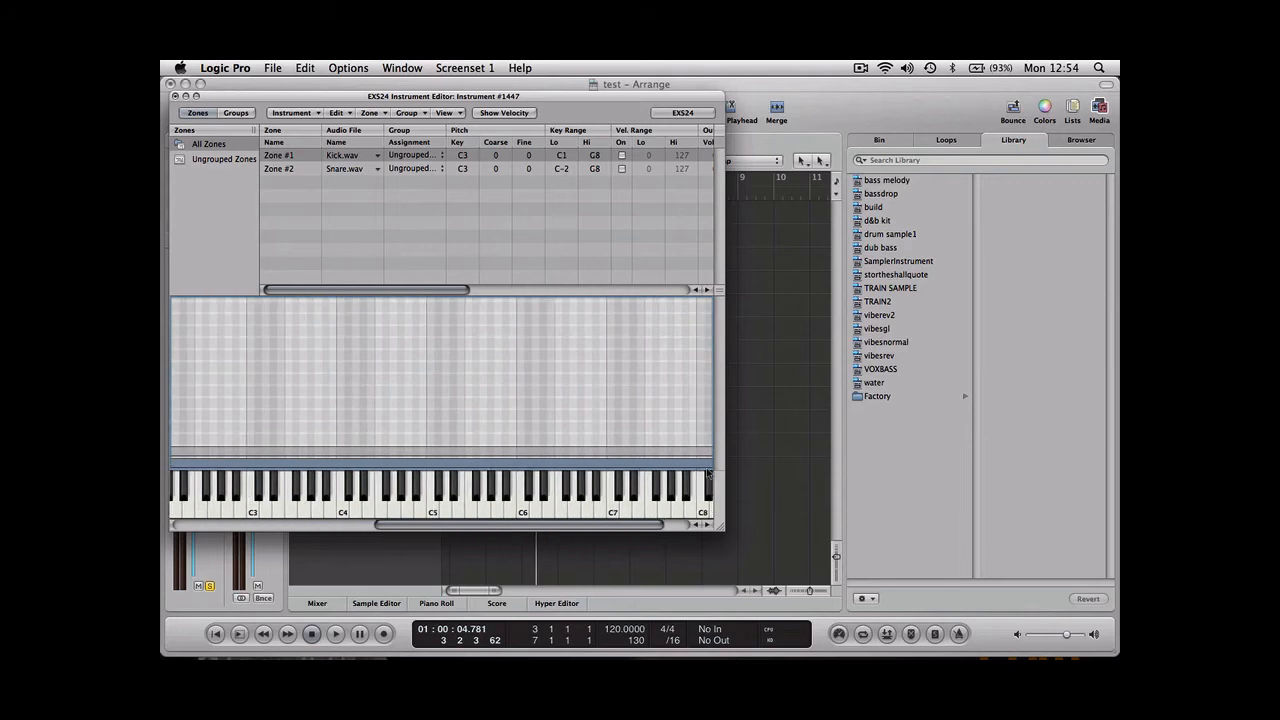
left_click_drag(708, 464, 212, 470)
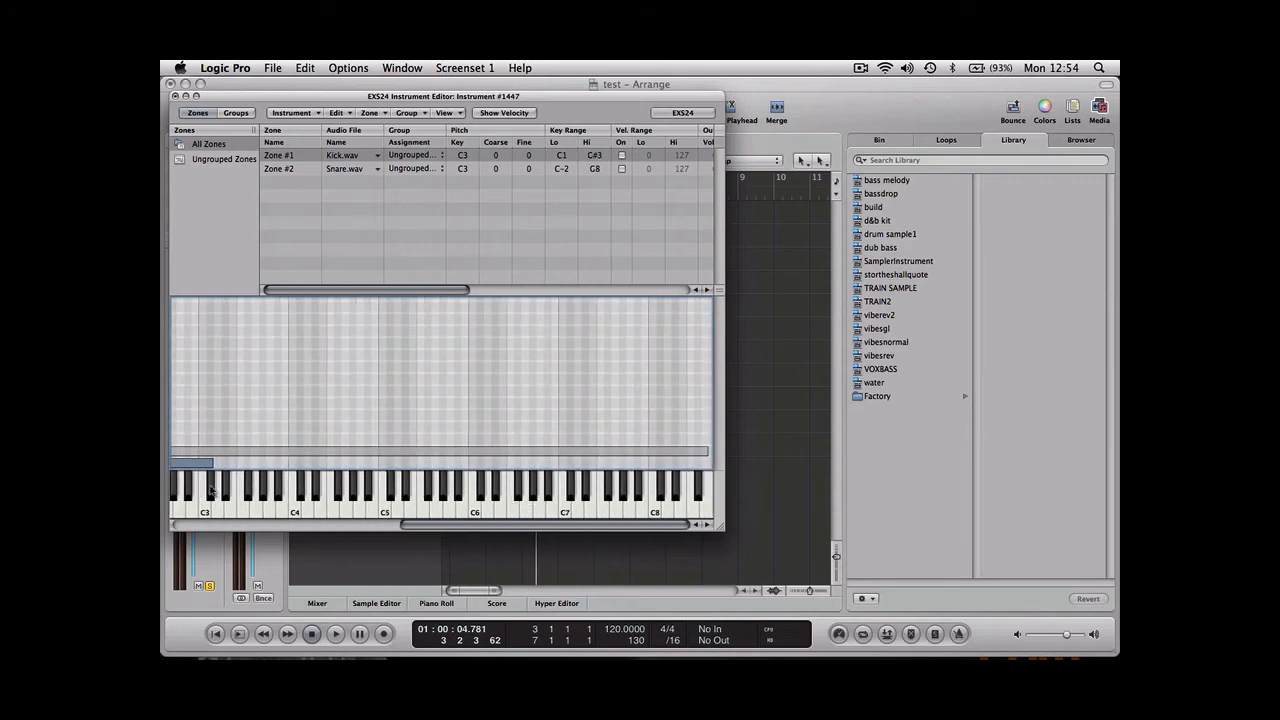
Limit the Snare.wav zone's key range to D3 through E4.
left_click(292, 172)
scroll(320, 316, "left", 8)
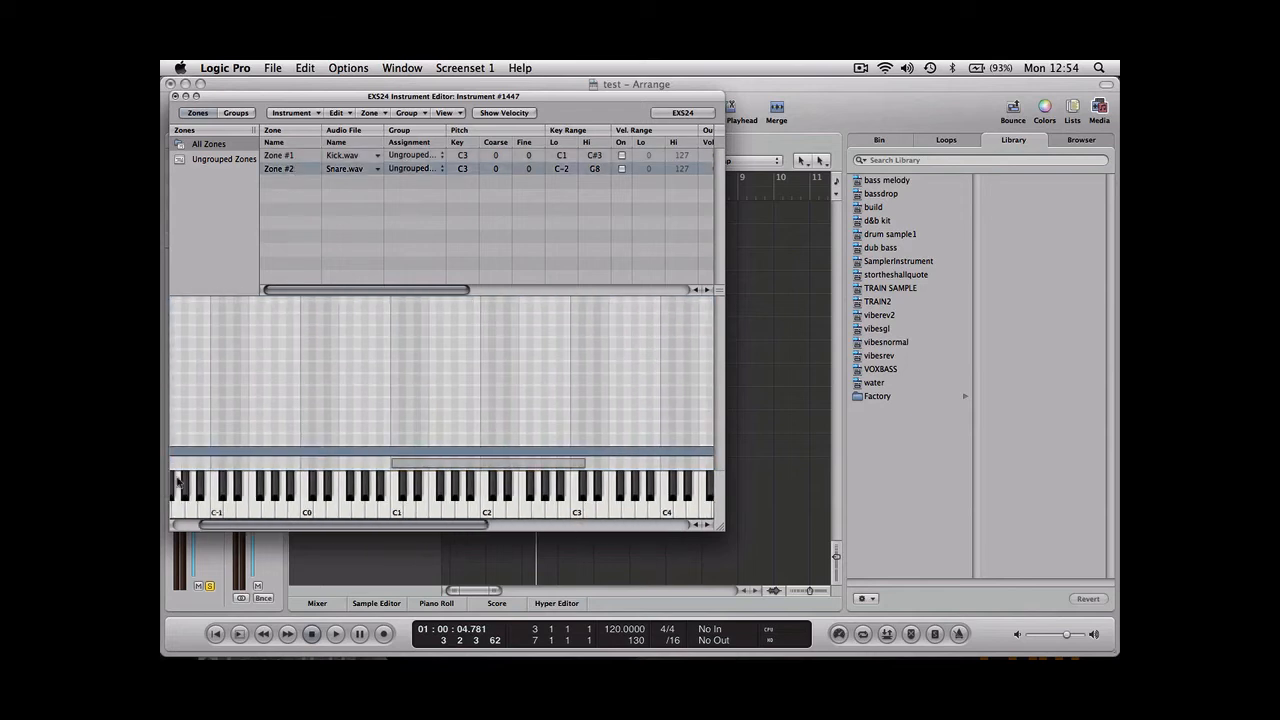
scroll(178, 483, "left", 3)
left_click_drag(170, 450, 638, 450)
scroll(625, 435, "right", 9)
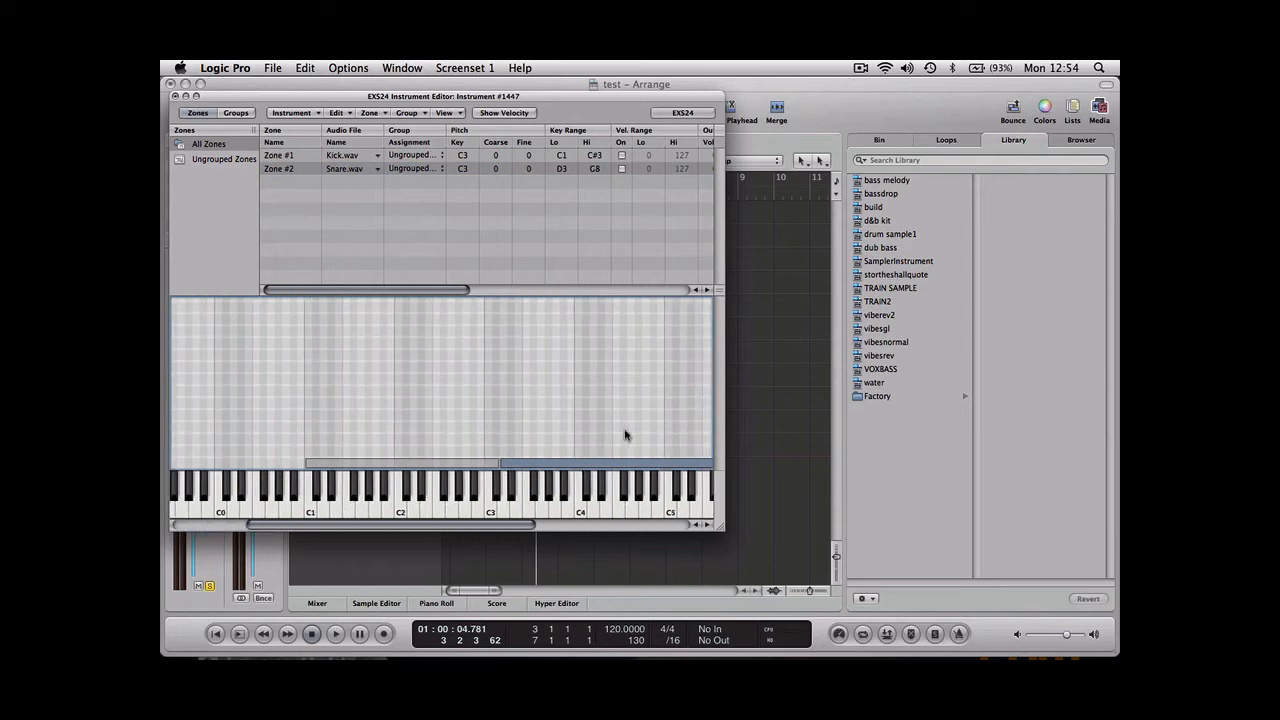
scroll(625, 435, "right", 15)
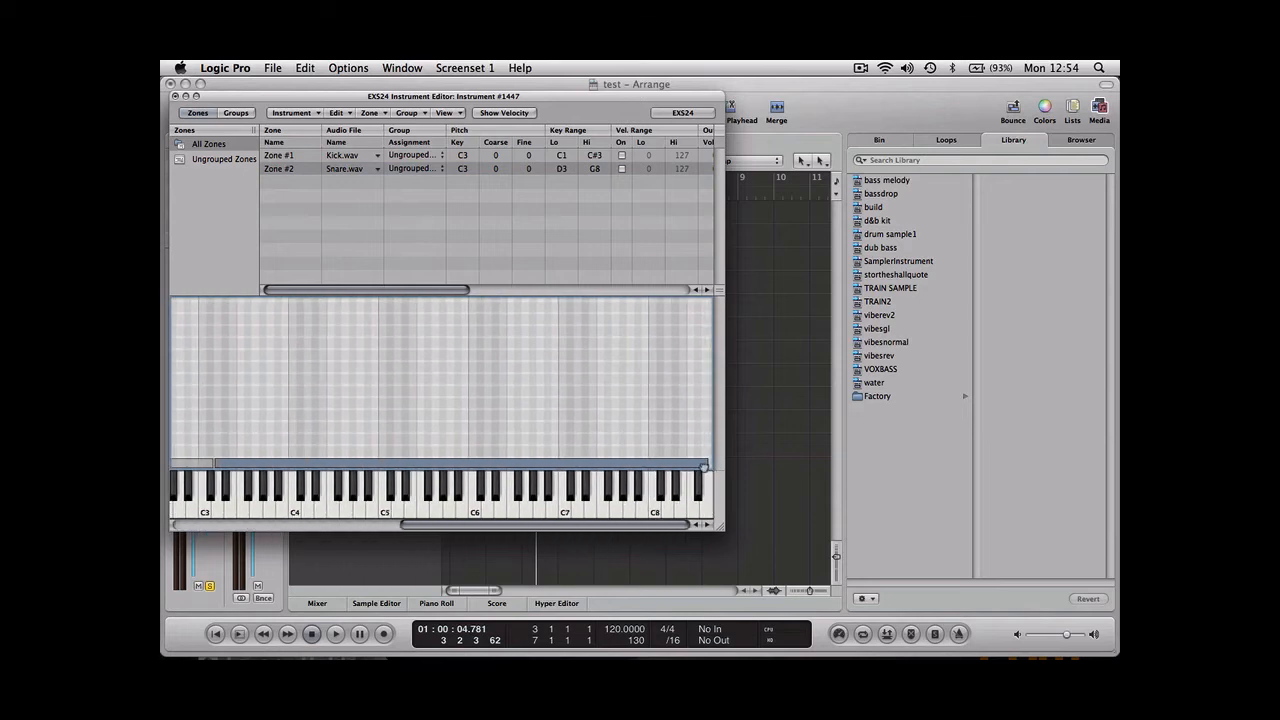
left_click_drag(706, 466, 320, 464)
scroll(383, 420, "left", 5)
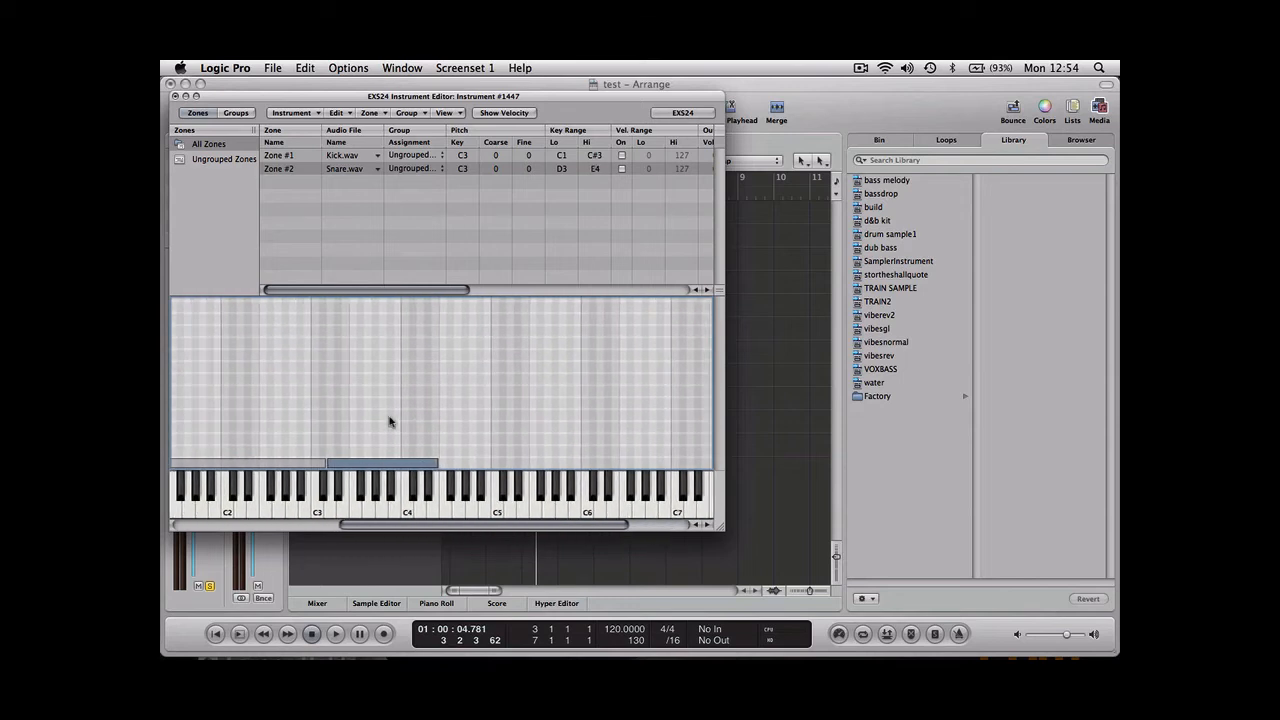
scroll(390, 421, "left", 5)
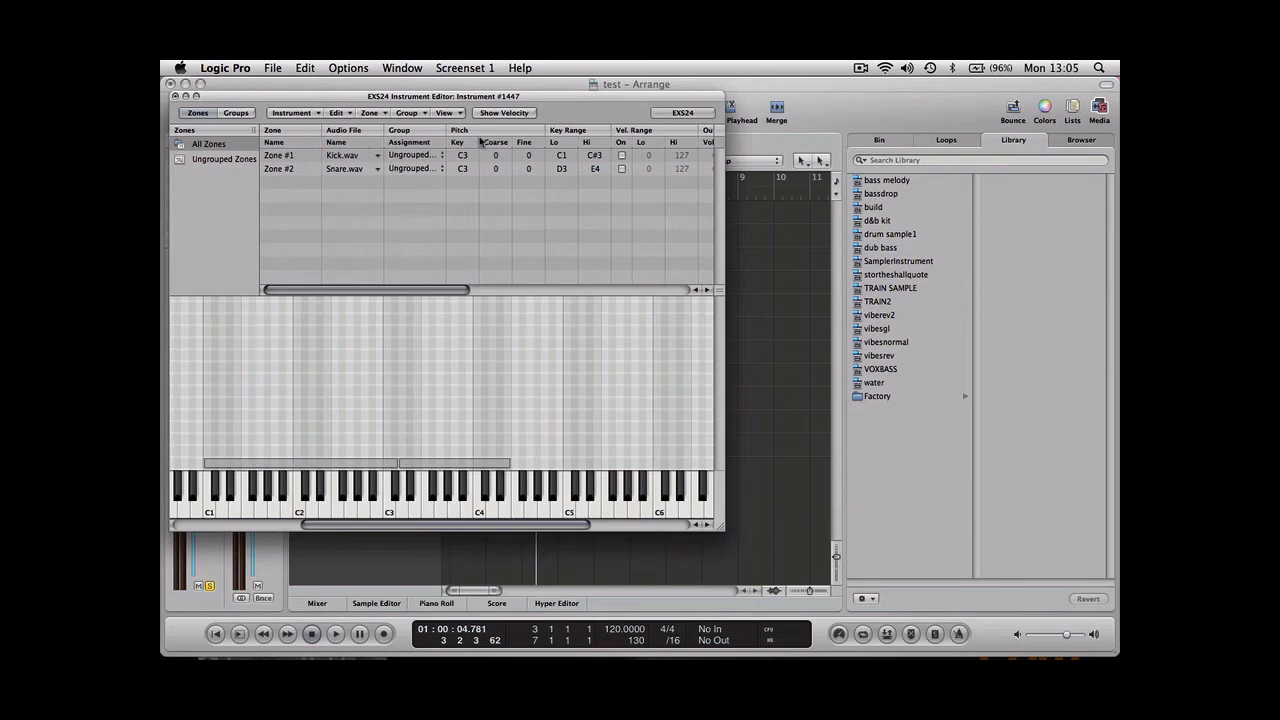
Set the Kick.wav zone's pitch key to C1 and turn off its Pitch playback option.
left_click(342, 157)
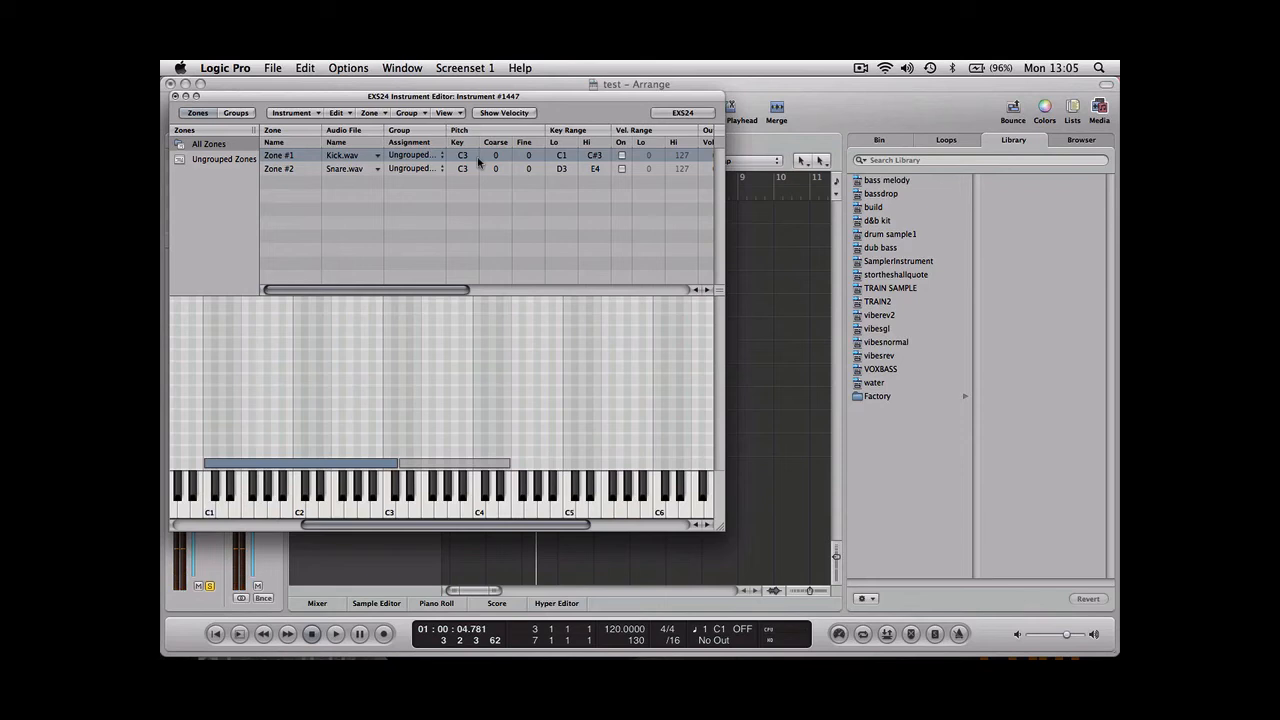
double_click(459, 156)
type("C1")
scroll(427, 198, "right", 8)
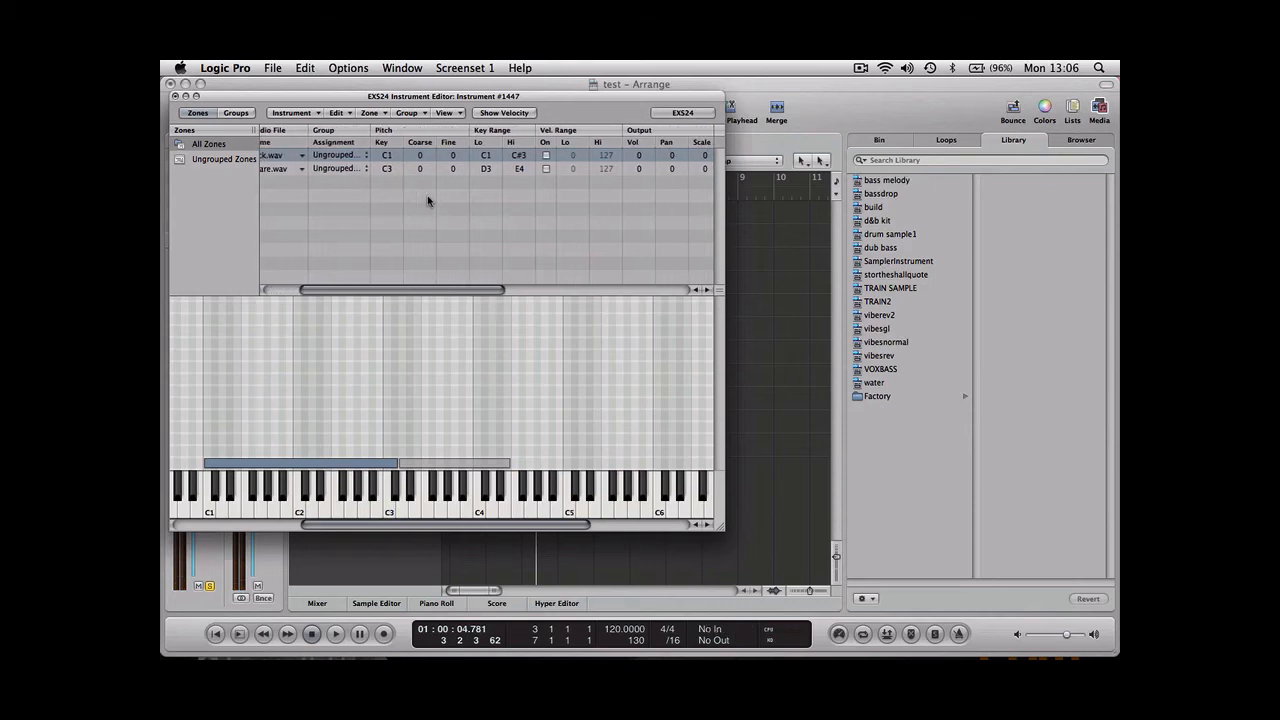
scroll(427, 195, "right", 3)
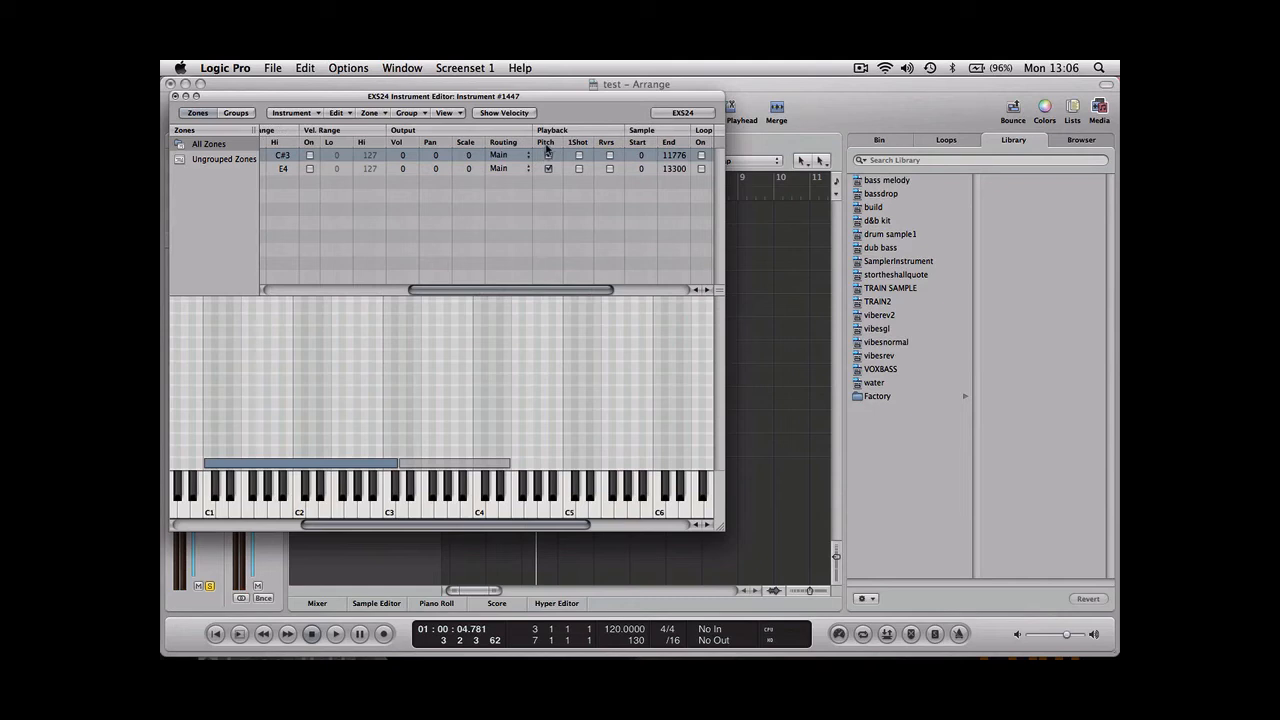
scroll(548, 160, "left", 11)
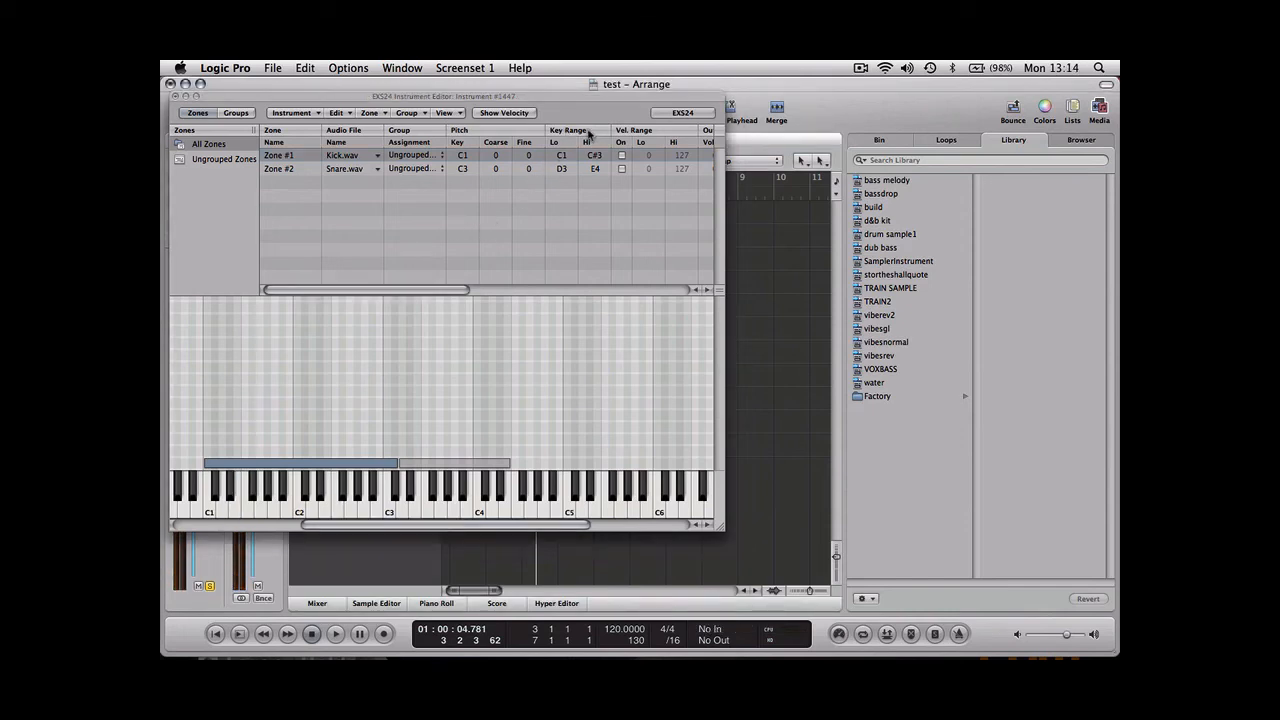
Try one-shot playback on the Kick.wav zone, switch it back off, and turn on reverse playback for that zone.
left_click(562, 158)
left_click_drag(562, 157, 592, 168)
scroll(562, 178, "right", 10)
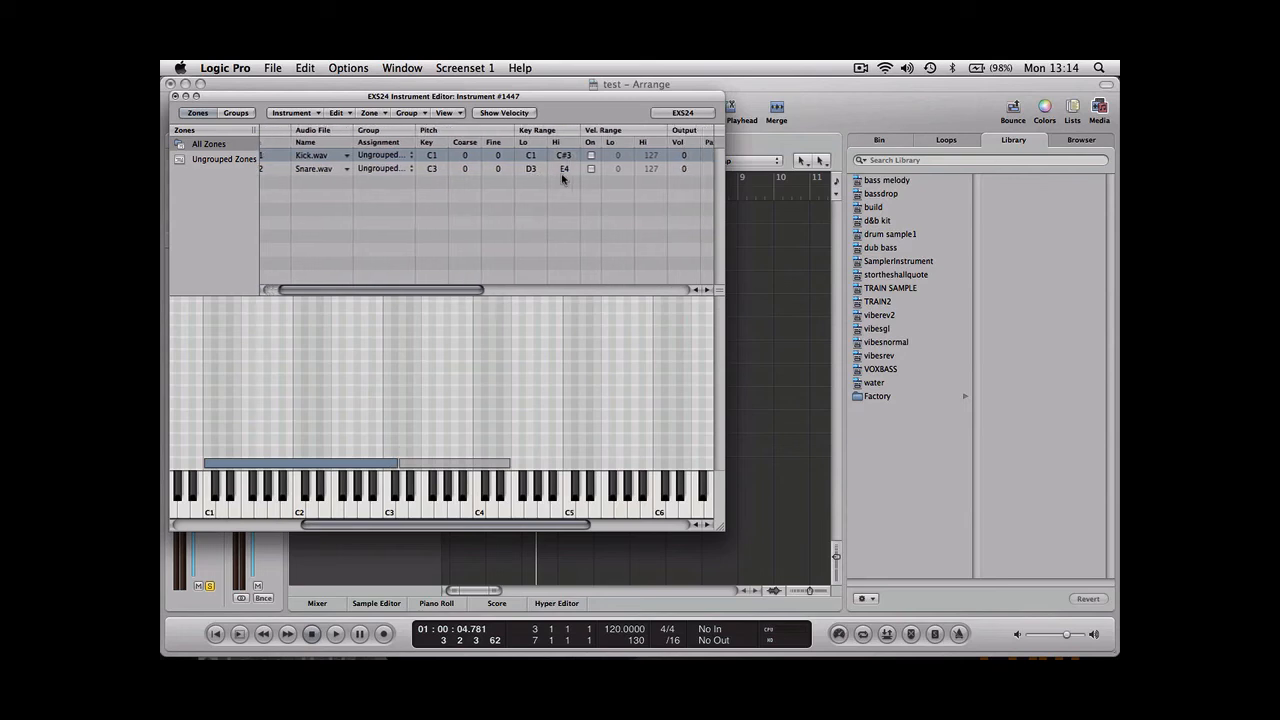
scroll(562, 178, "right", 8)
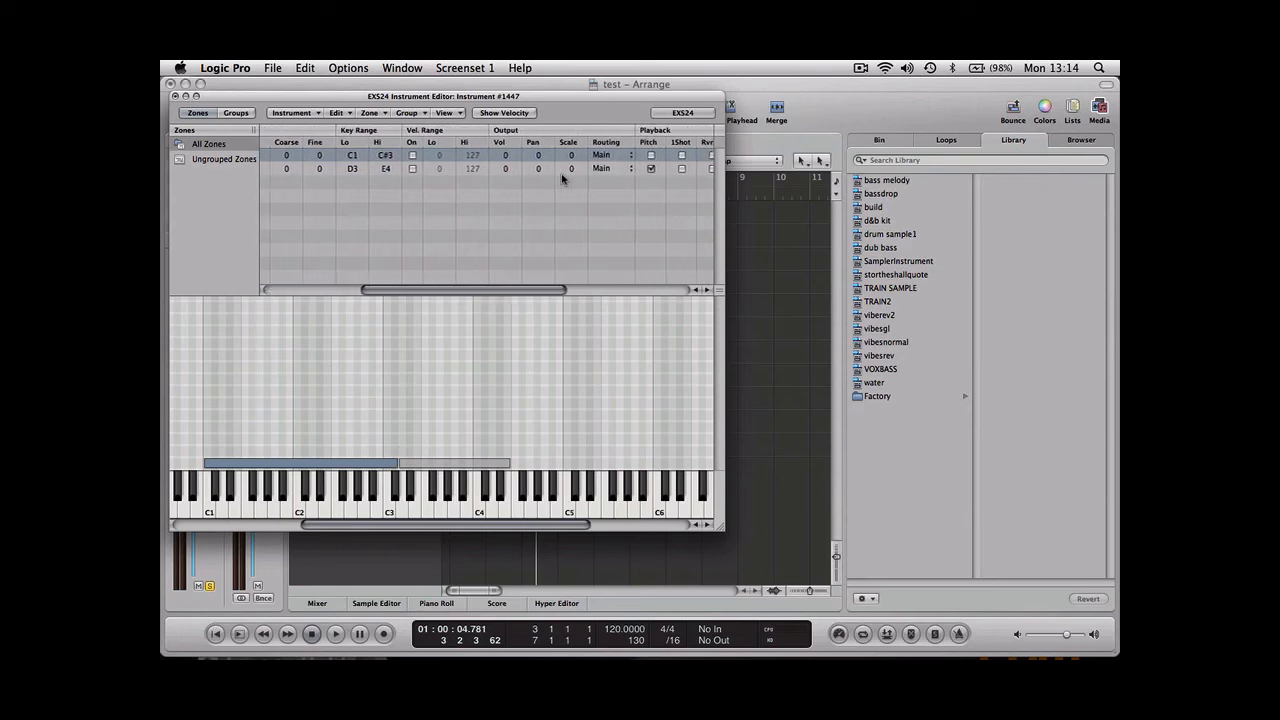
scroll(562, 178, "right", 1)
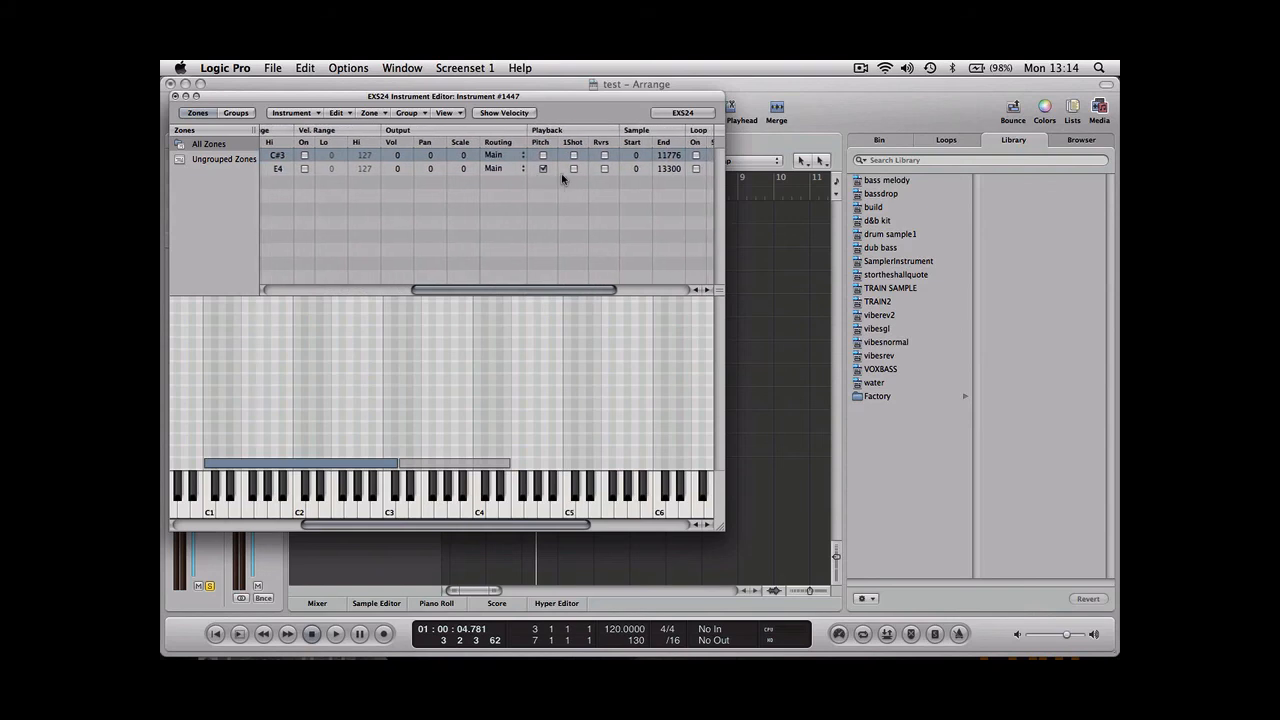
left_click(567, 134)
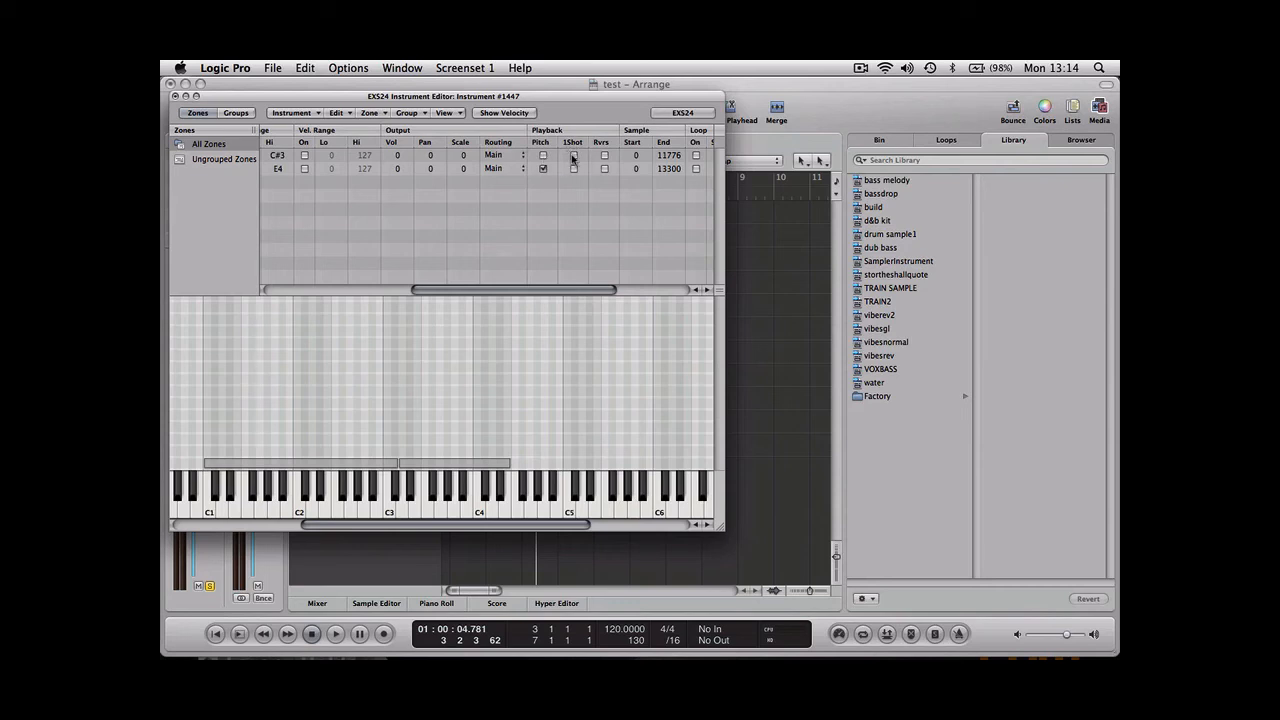
left_click(574, 157)
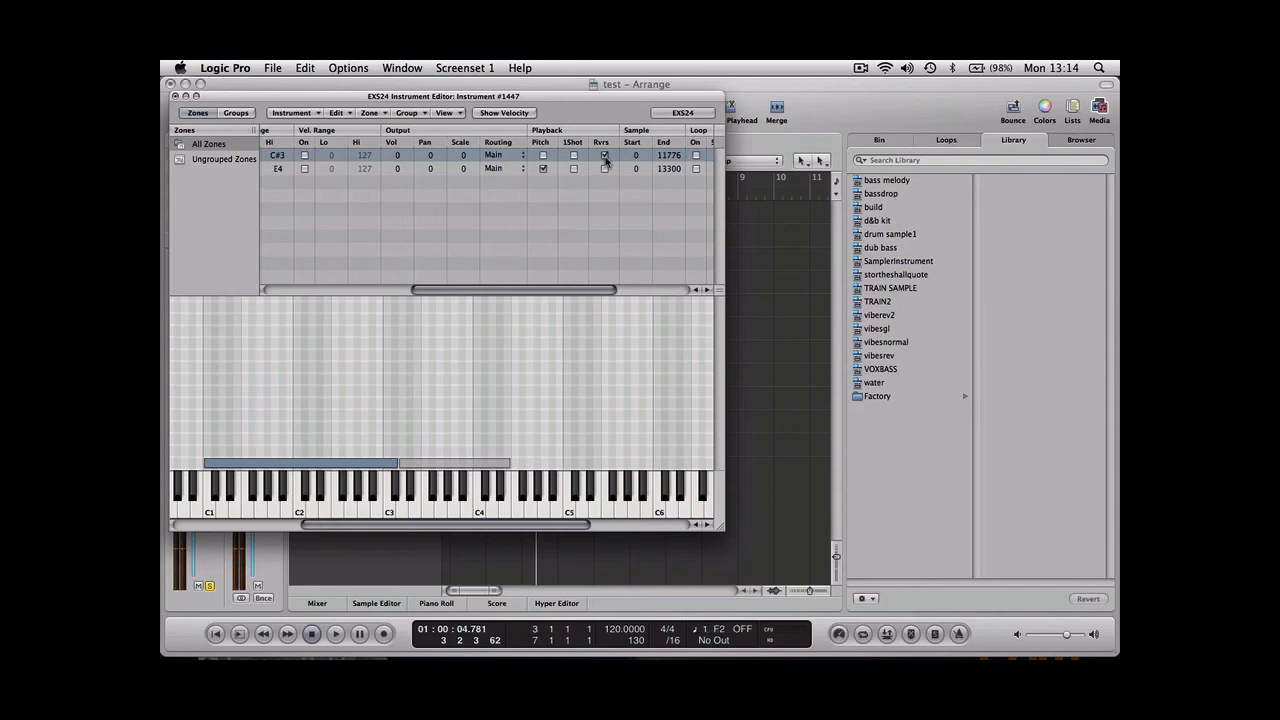
Set the Kick.wav zone's sample start to 1611 and end to 10737, and turn on its loop.
scroll(604, 160, "right", 5)
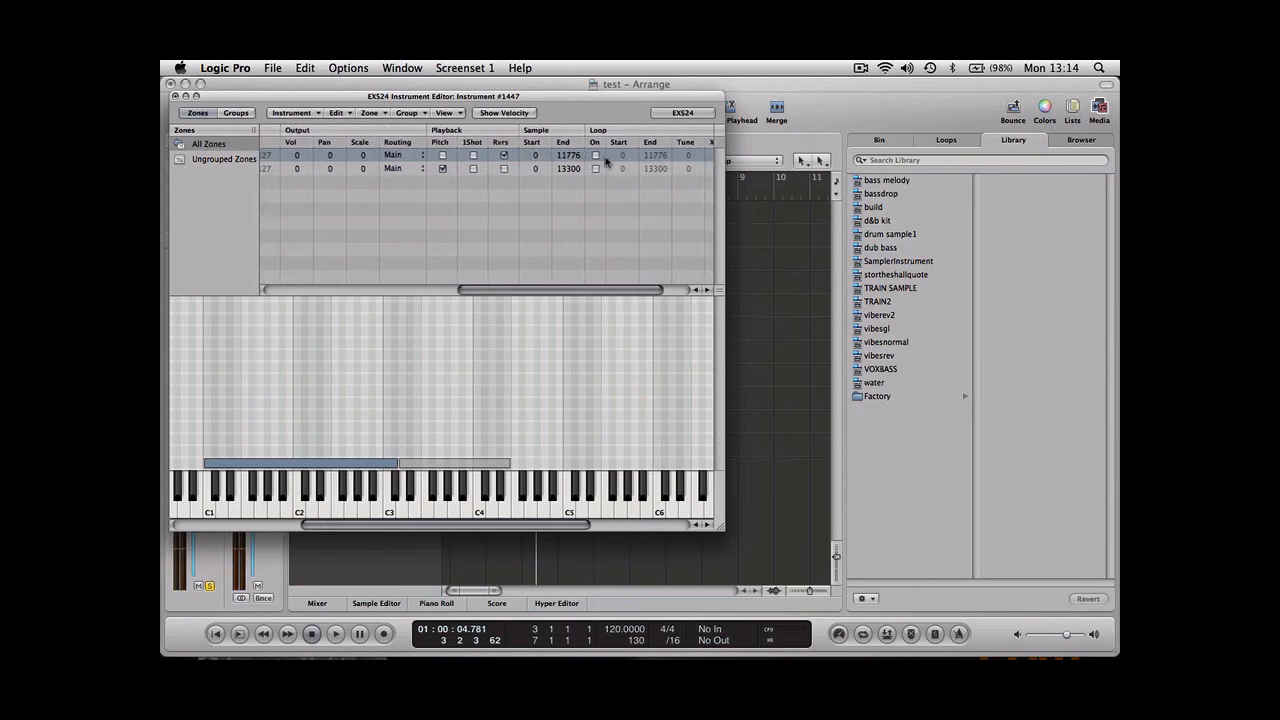
scroll(604, 160, "right", 1)
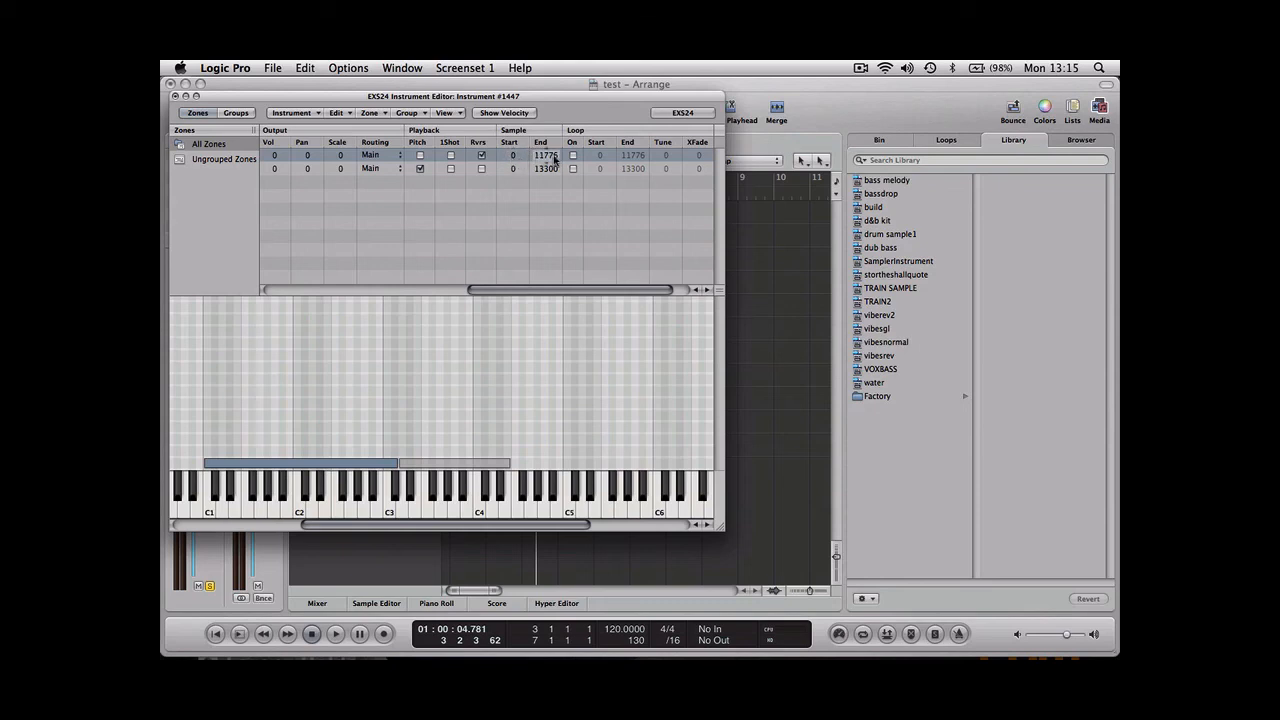
left_click_drag(512, 160, 546, 262)
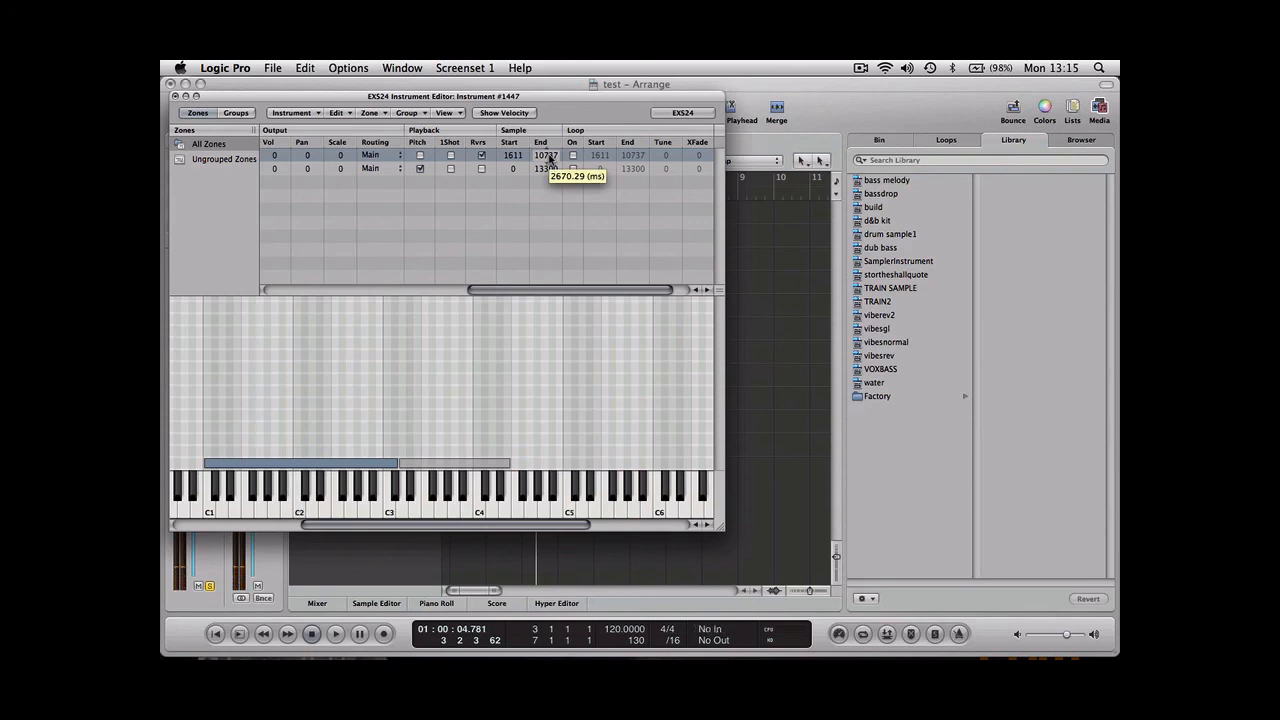
left_click(573, 156)
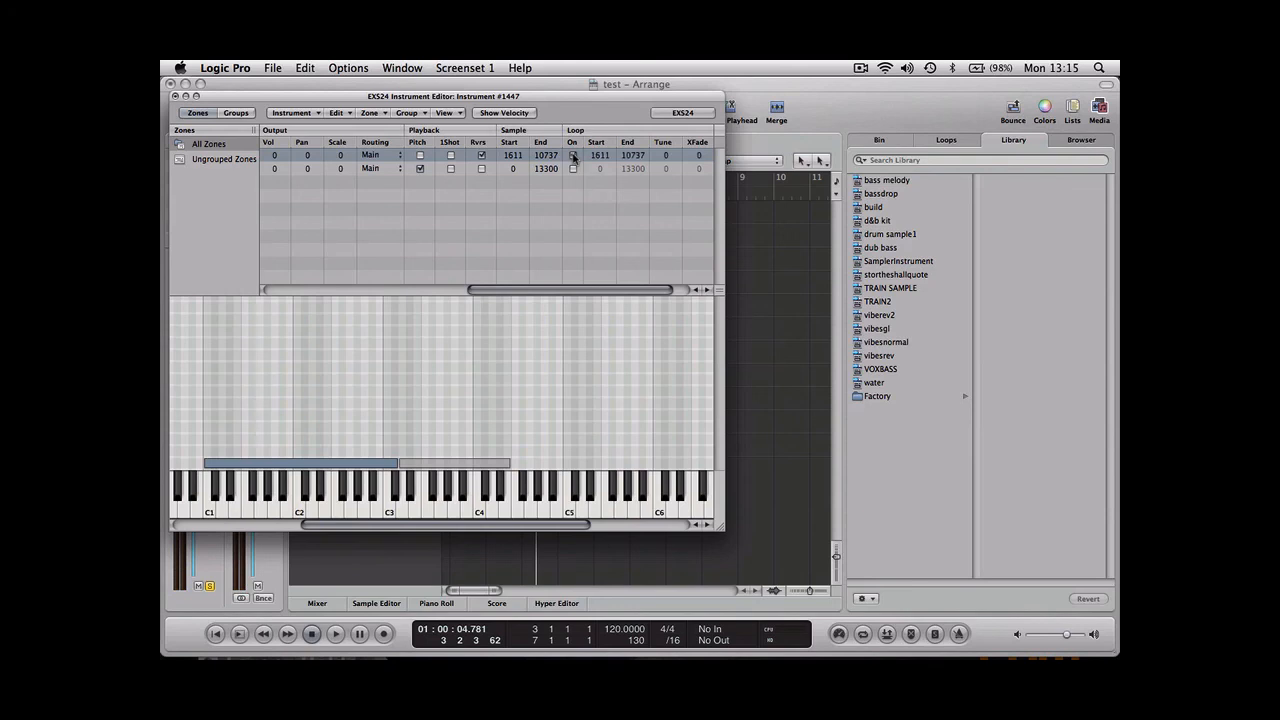
Turn off reverse playback for the Kick.wav zone and review the remaining settings of both zones.
left_click(481, 156)
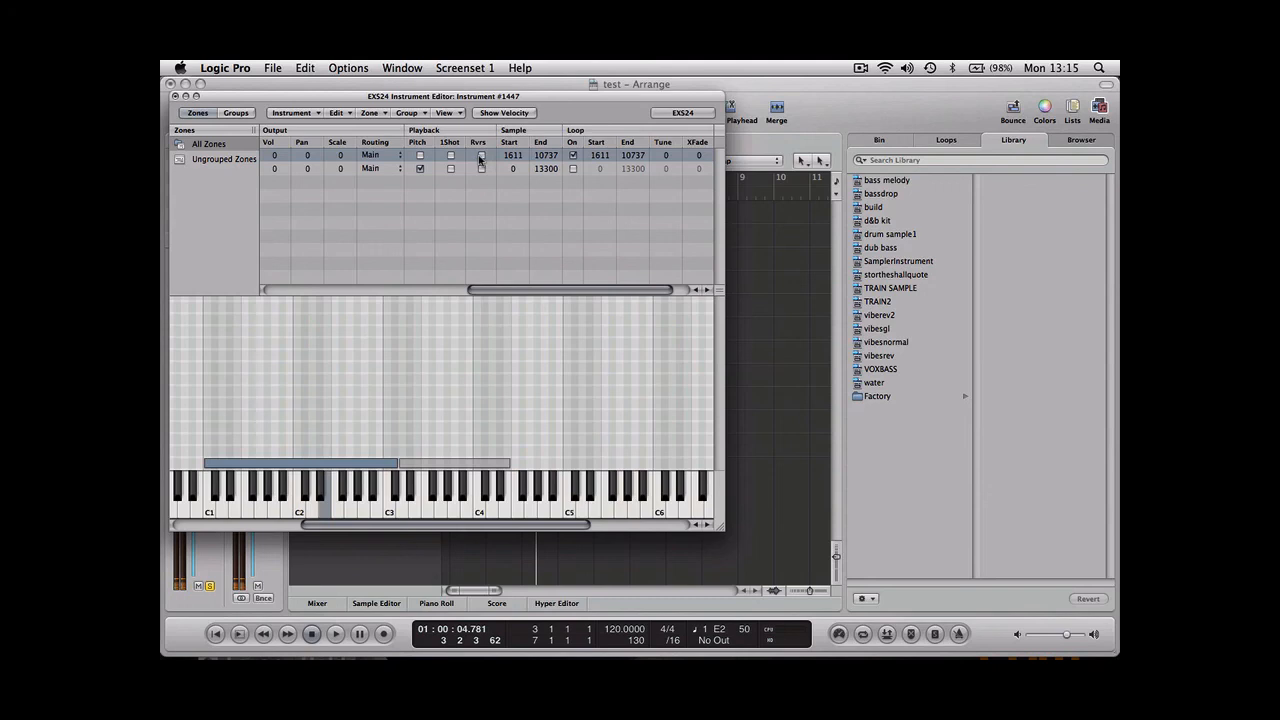
scroll(573, 175, "right", 3)
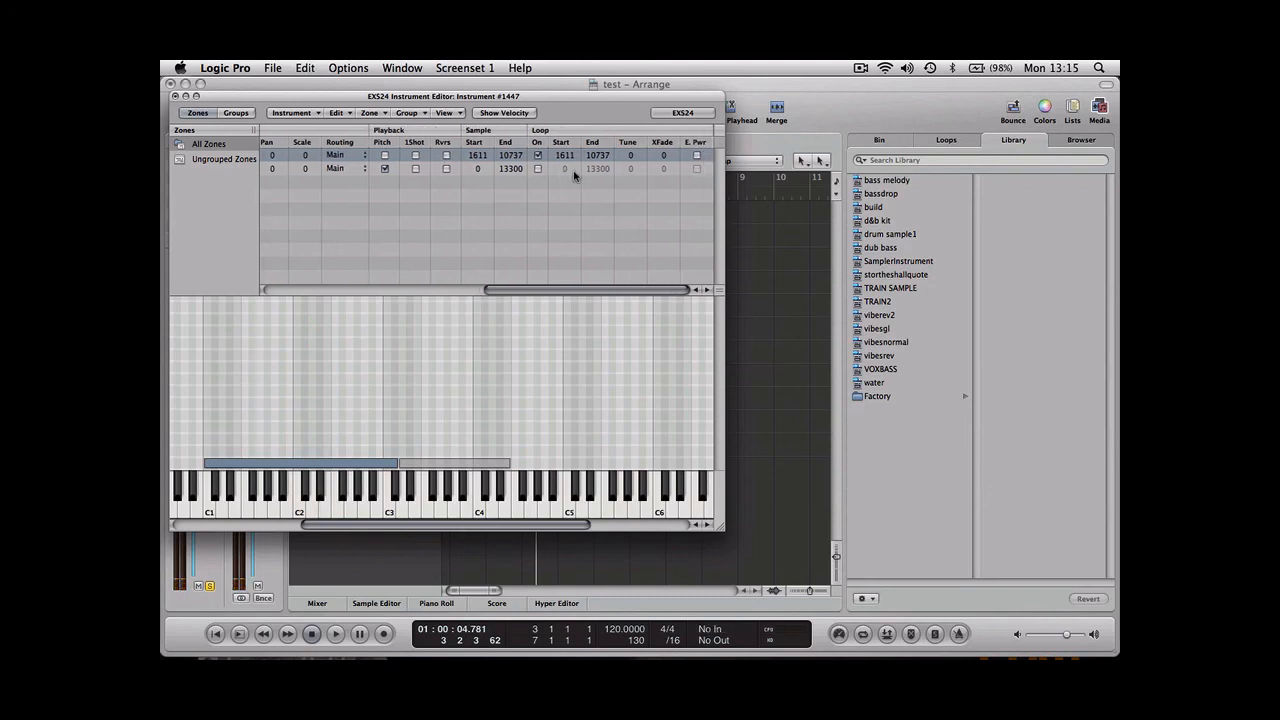
scroll(660, 169, "left", 4)
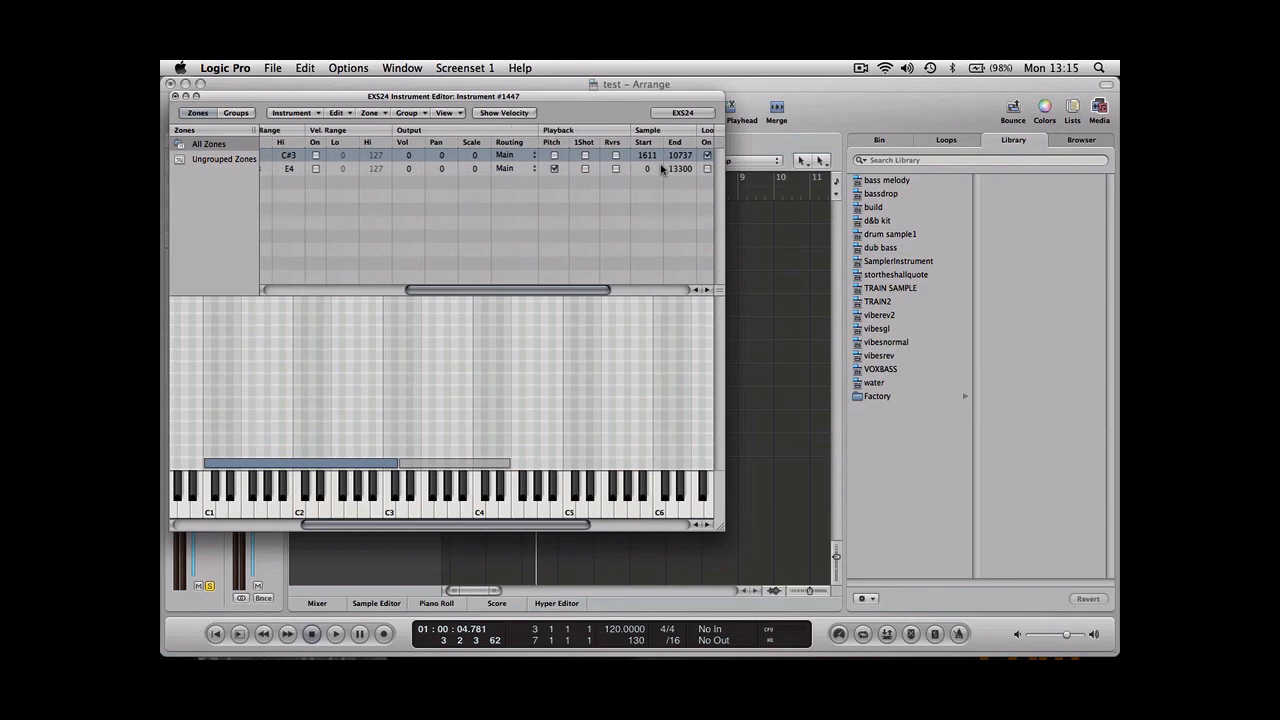
scroll(662, 169, "left", 4)
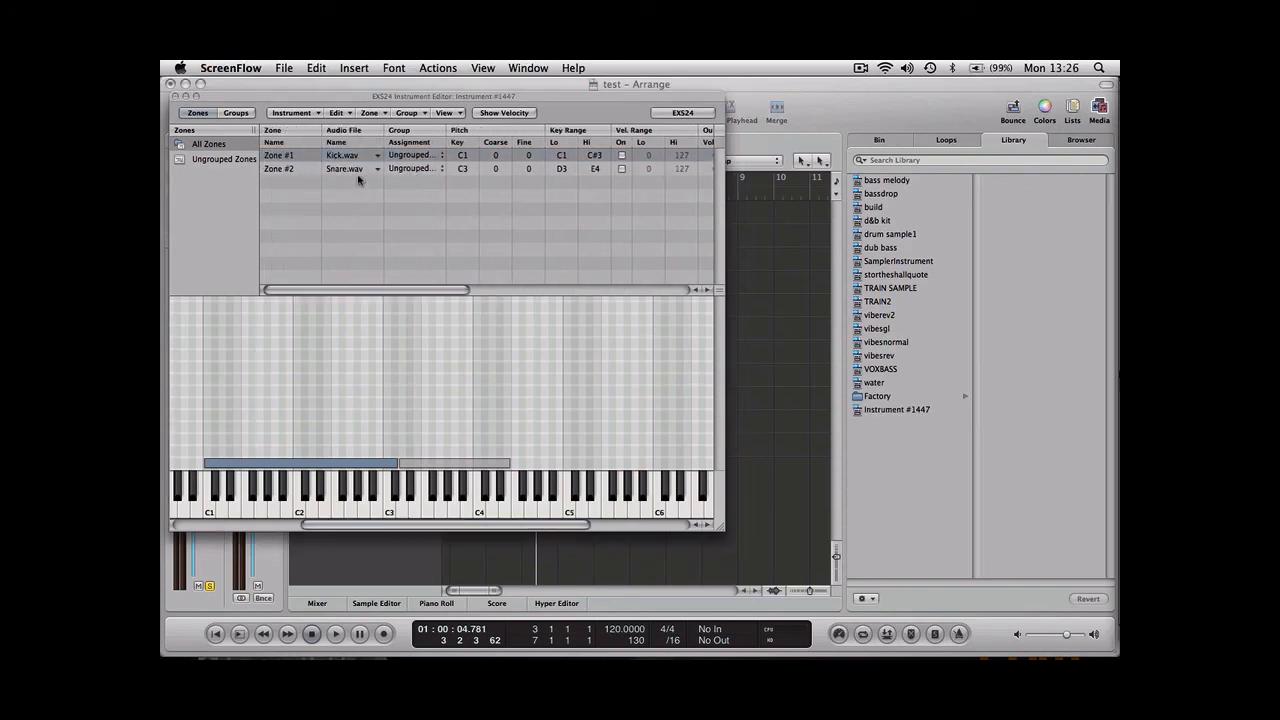
Close the EXS24 Instrument Editor and open the EXS24 plug-in on the Inst 9 channel strip.
left_click(175, 97)
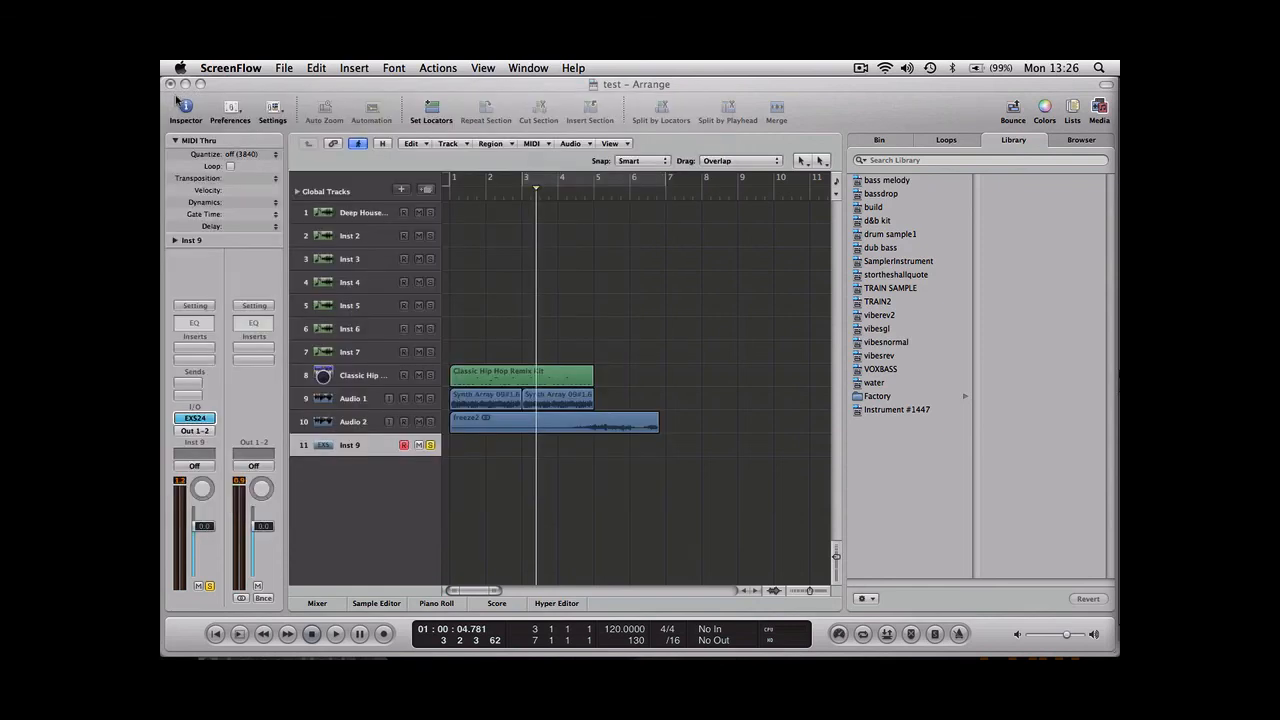
left_click(195, 418)
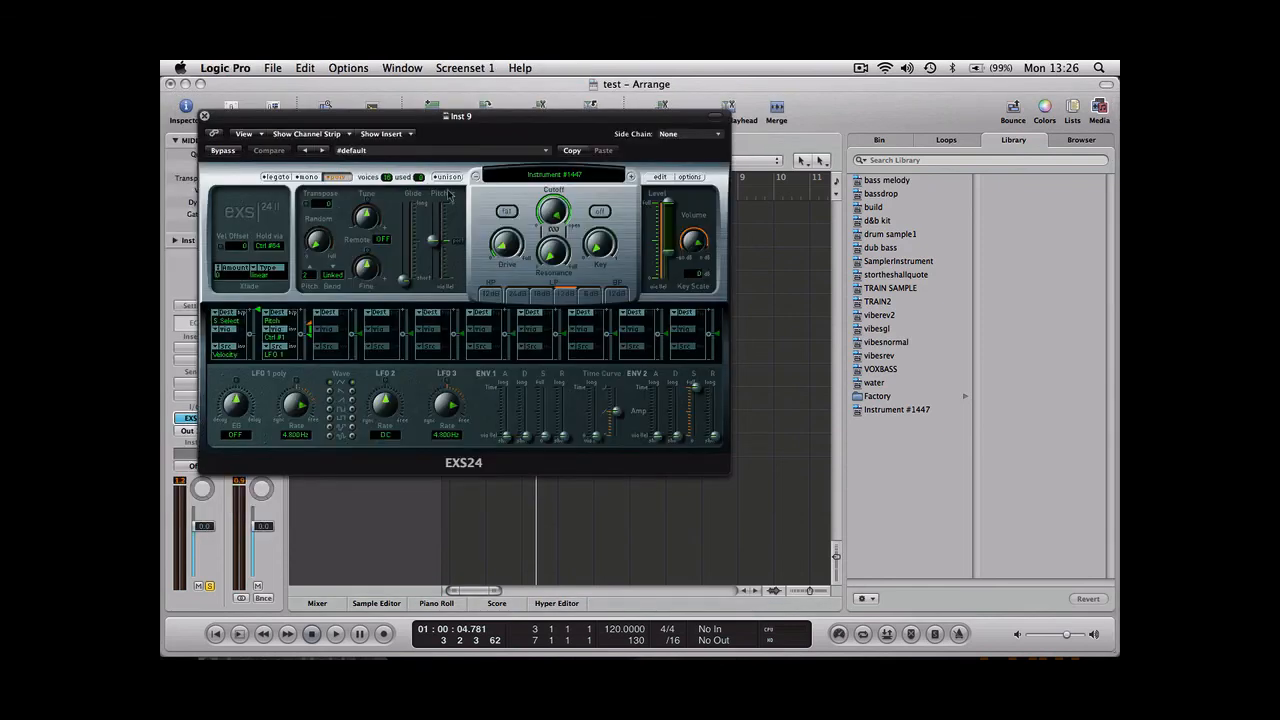